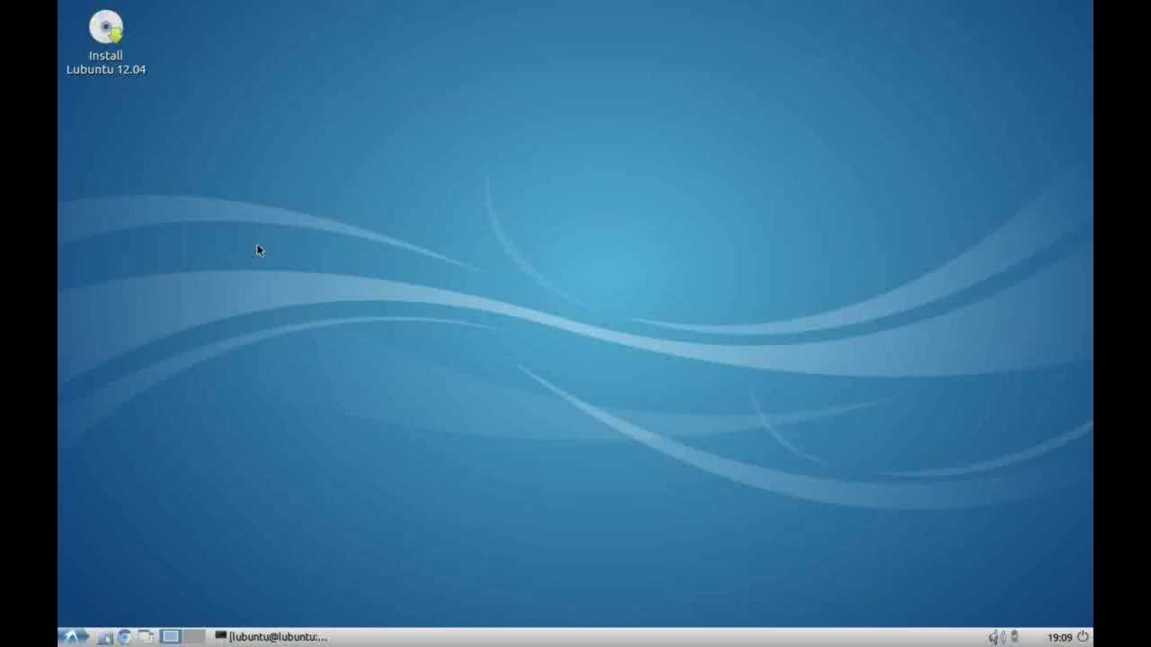
Select the Install Lubuntu 12.04 icon, then launch Xfburn from the application menu and close it
click(201, 147)
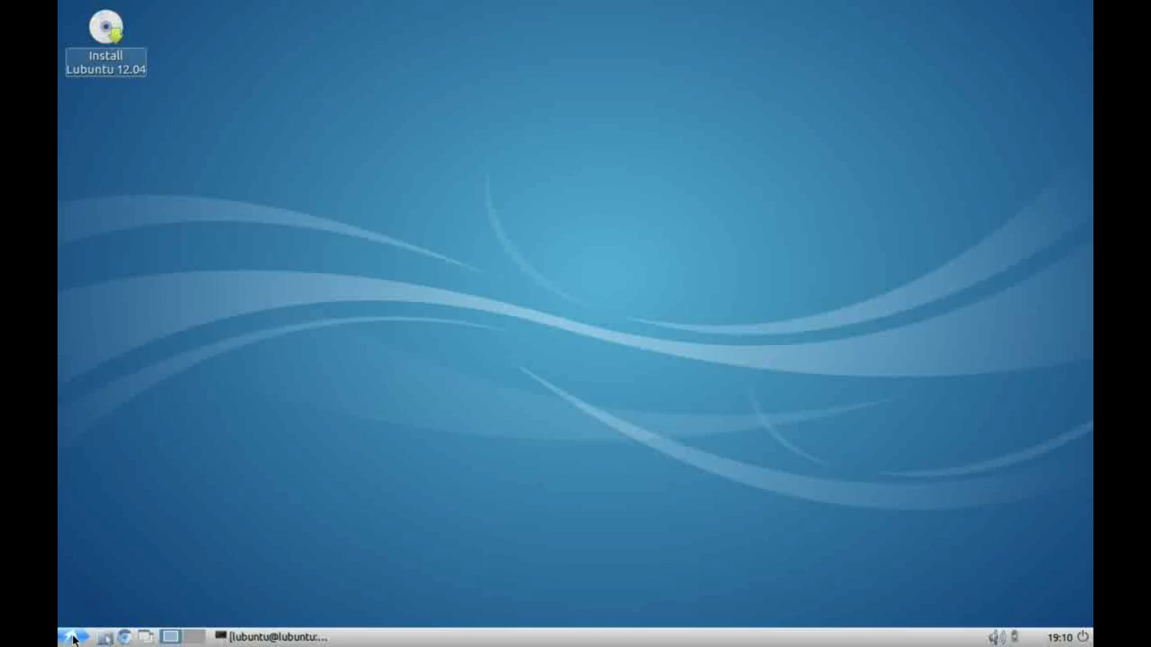
click(74, 637)
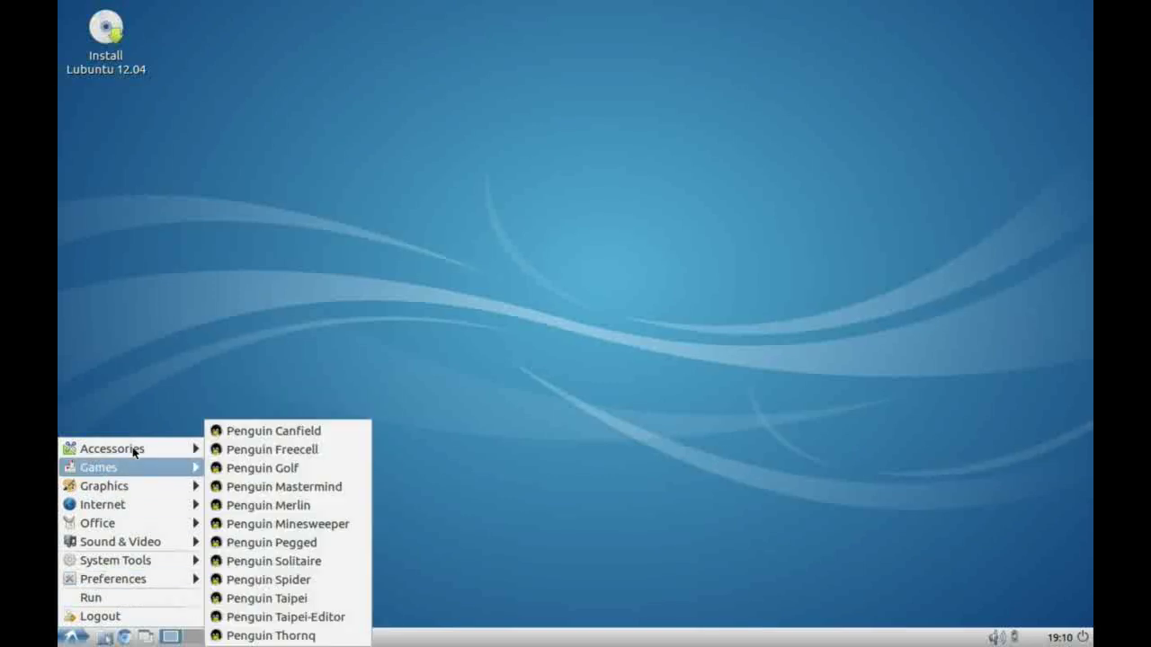
mouse_move(137, 450)
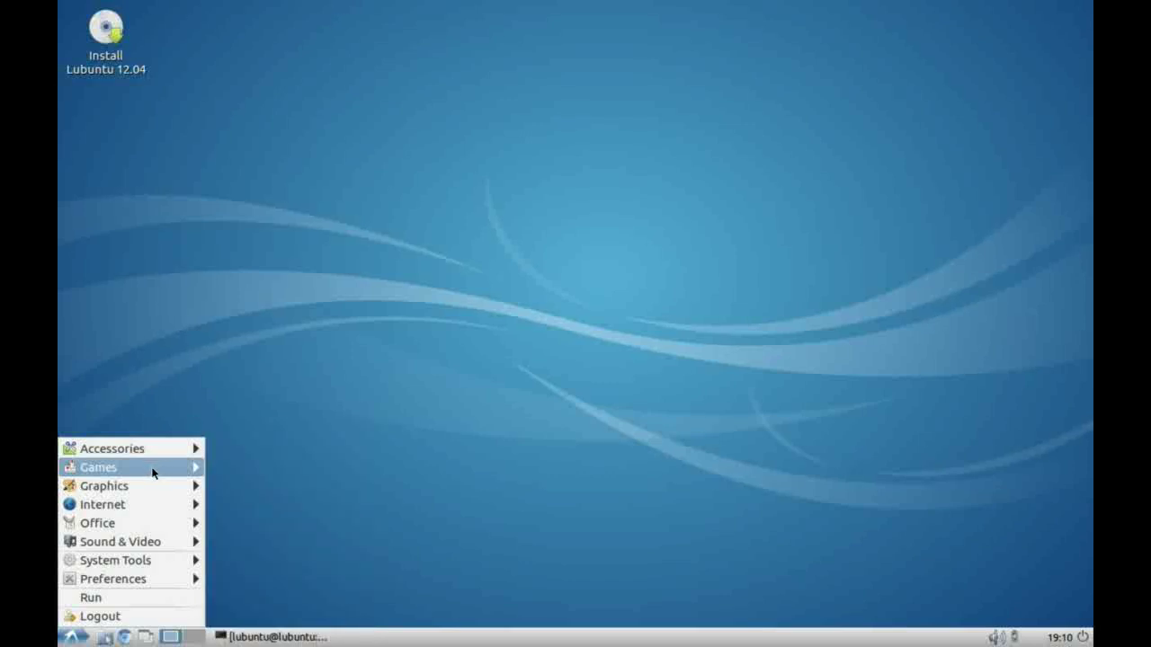
mouse_move(157, 486)
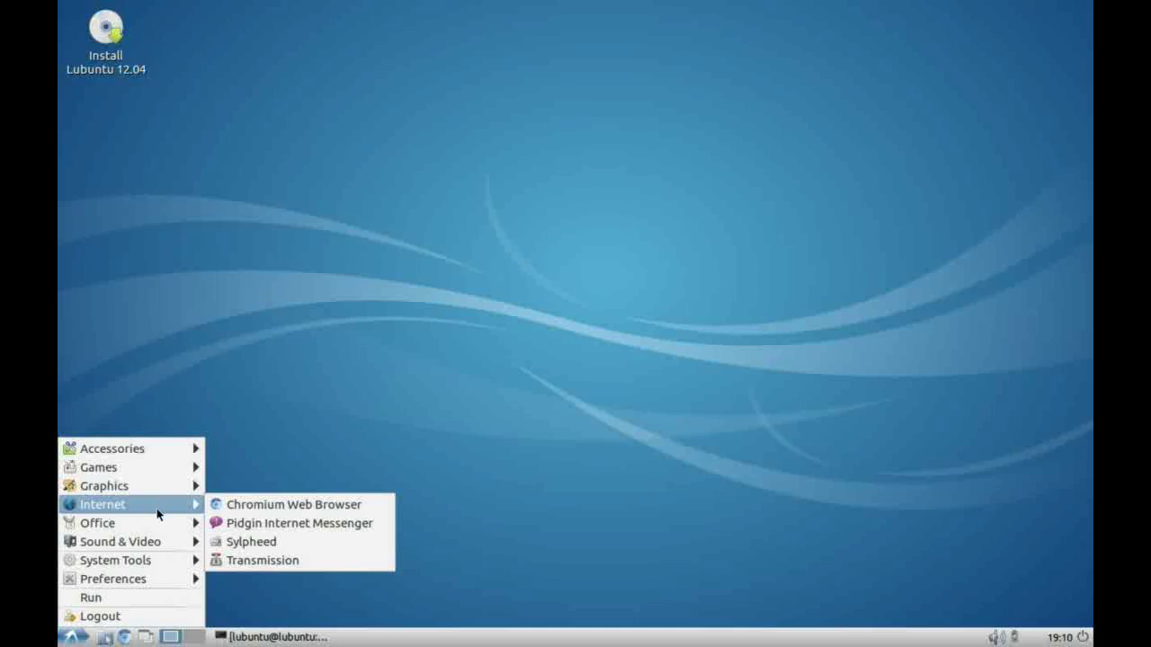
mouse_move(155, 526)
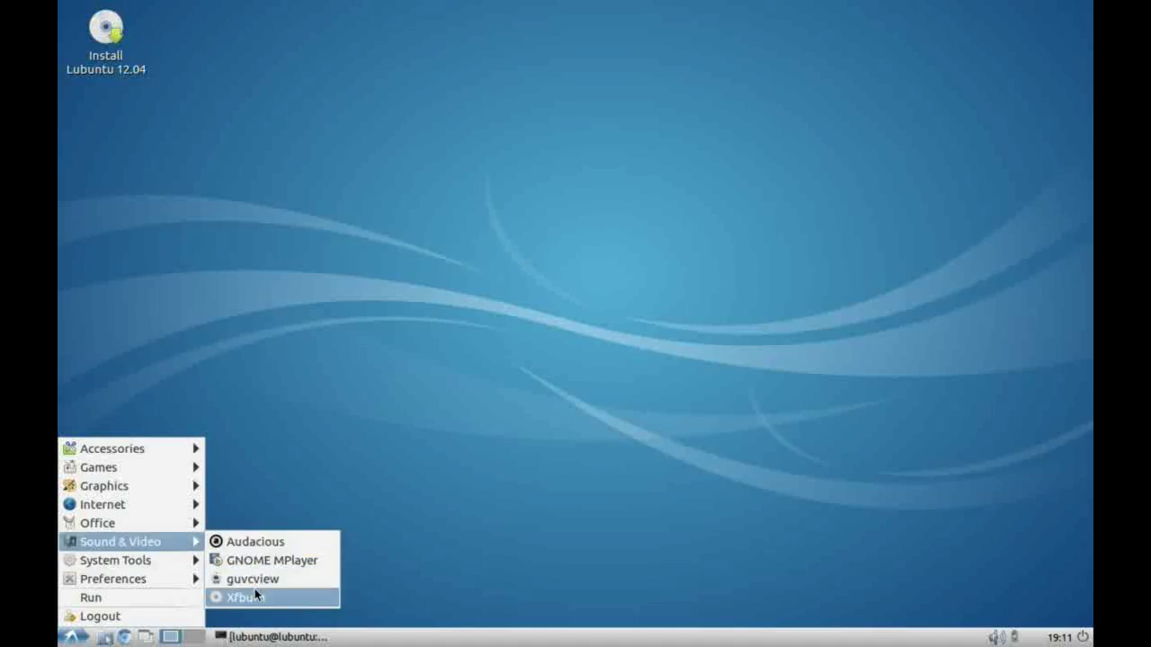
click(254, 595)
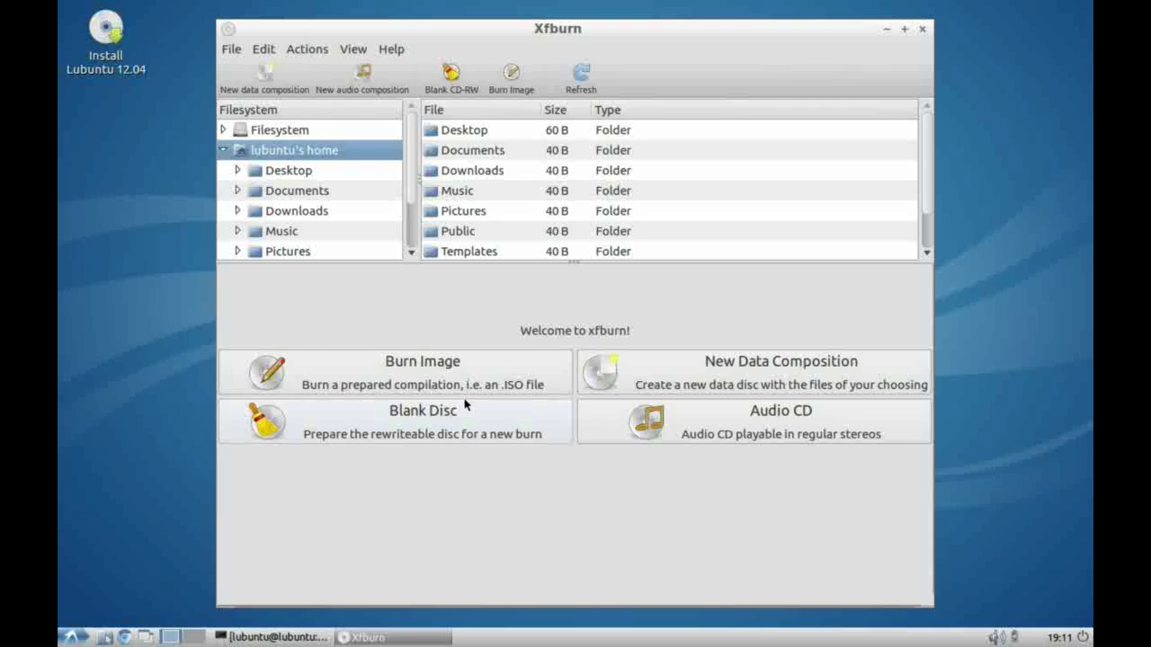
click(921, 29)
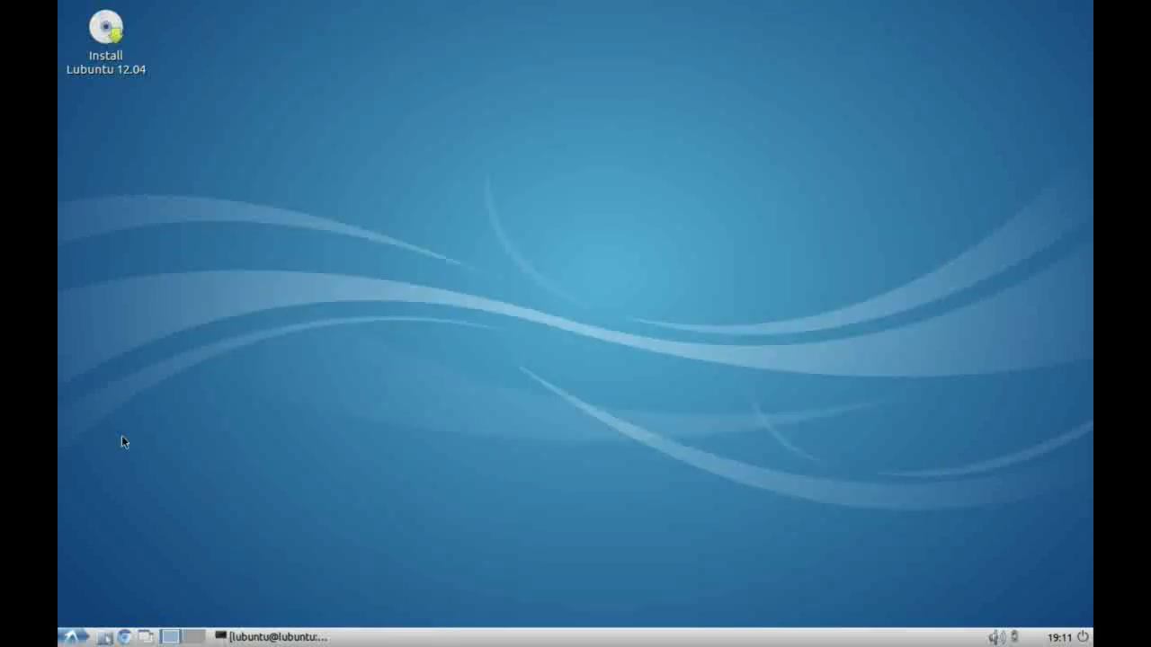
Bring up the Logout options from the application menu and cancel them to stay logged in
click(72, 637)
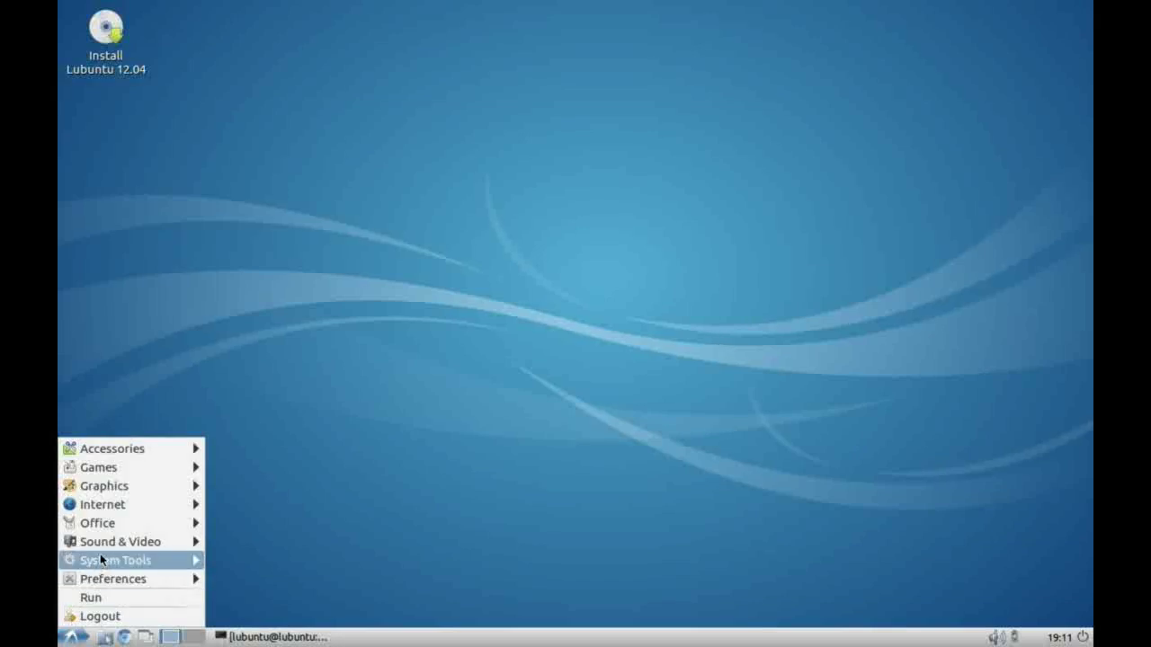
mouse_move(110, 566)
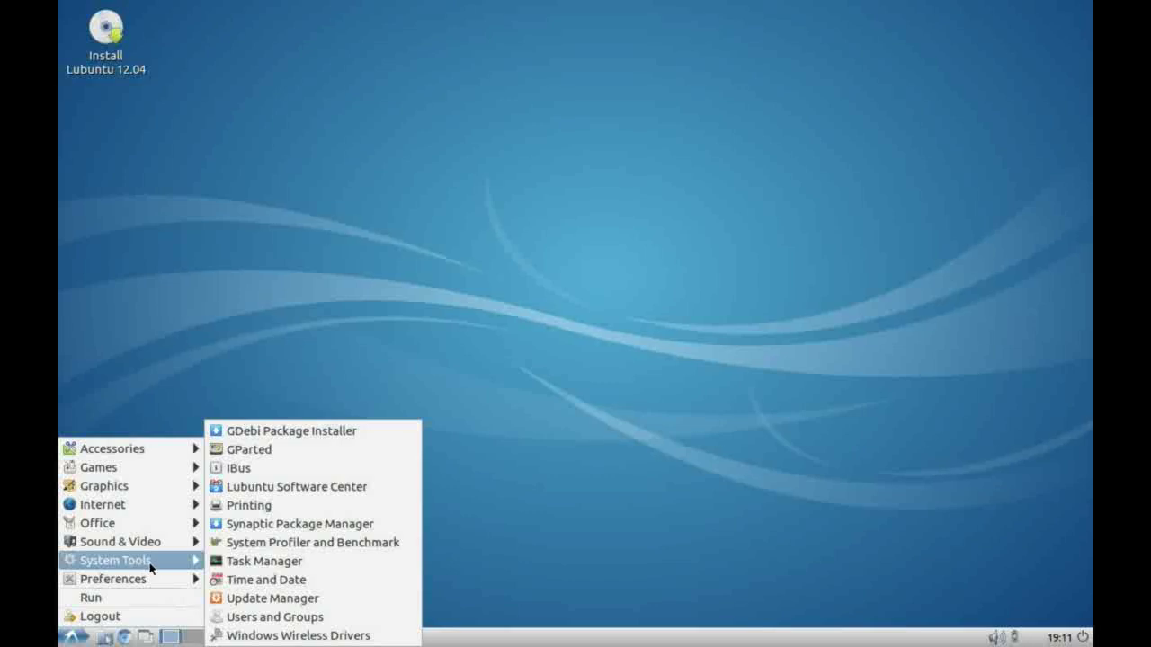
mouse_move(152, 581)
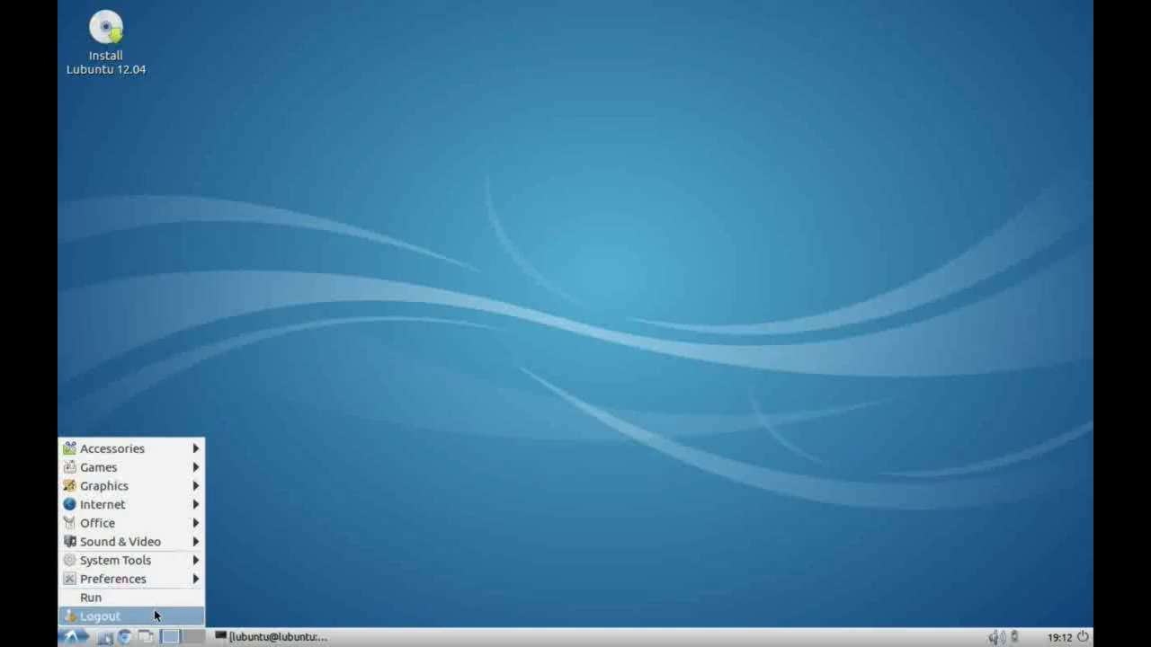
click(155, 616)
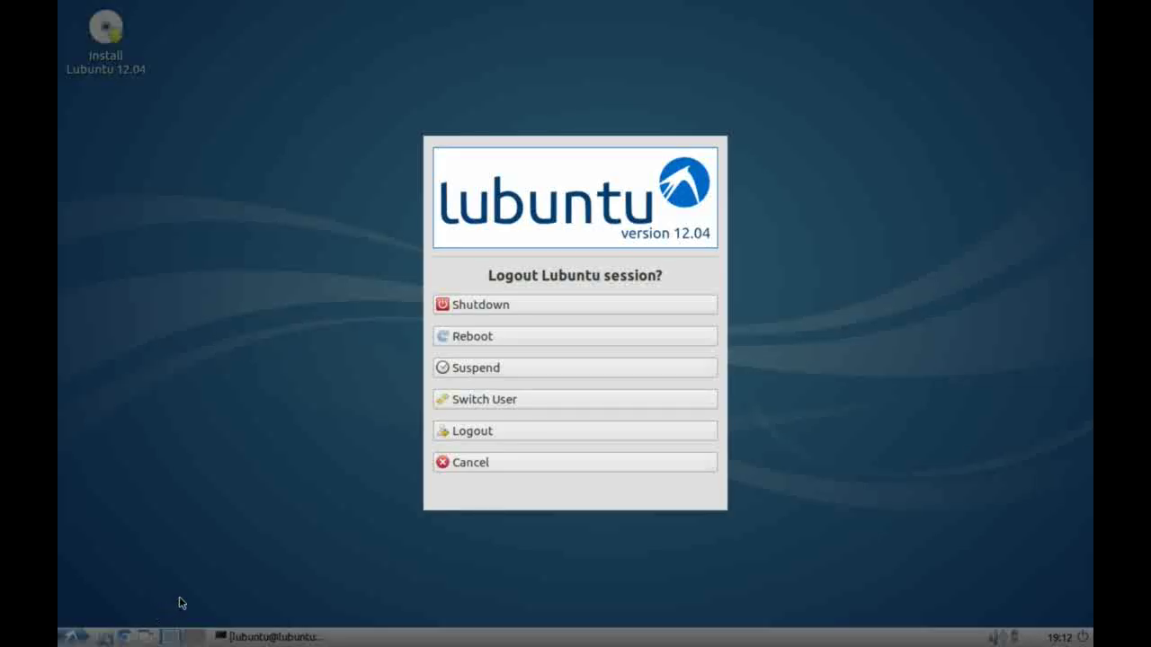
click(474, 463)
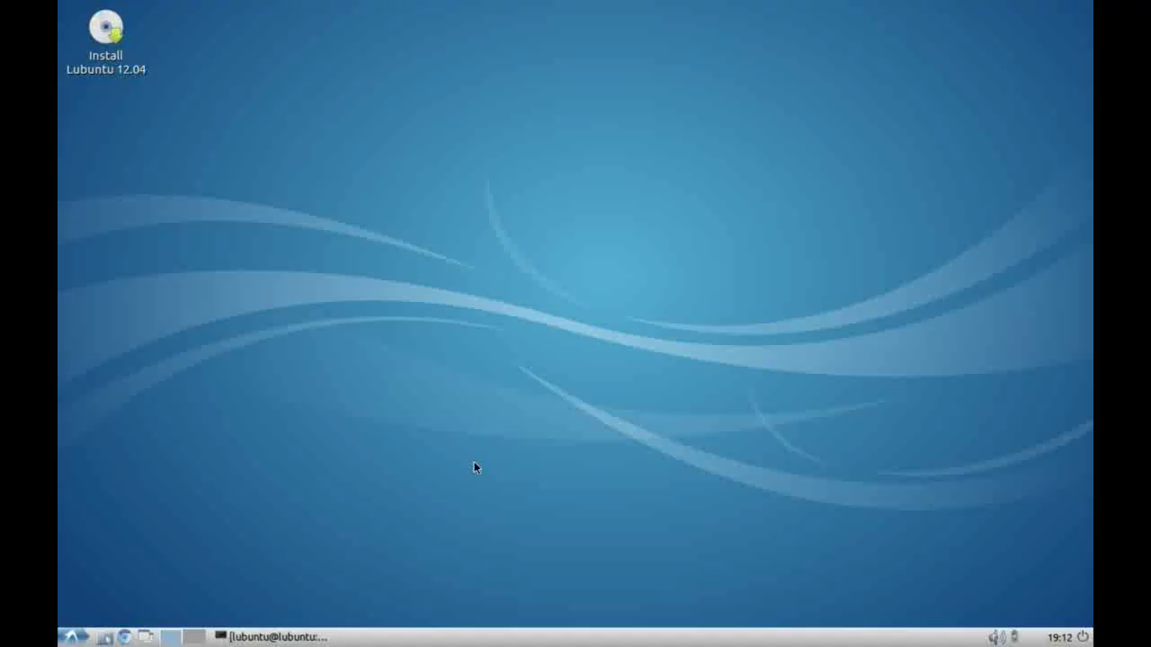
Open the home folder in the file manager, enter Documents, then go back up
click(106, 637)
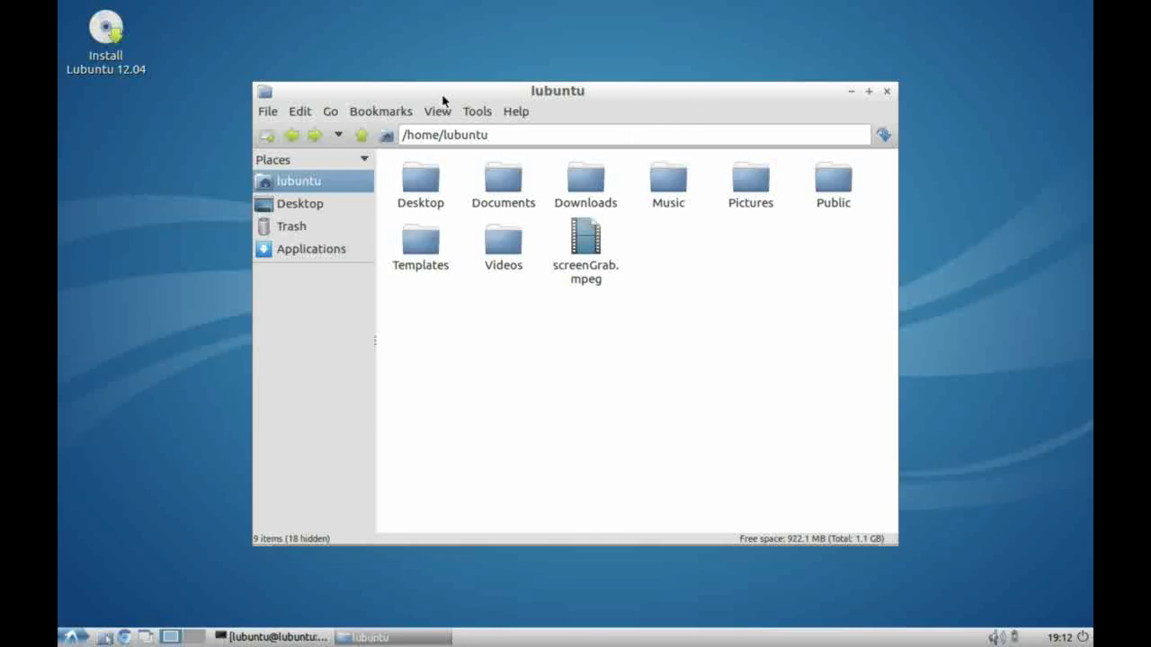
click(511, 180)
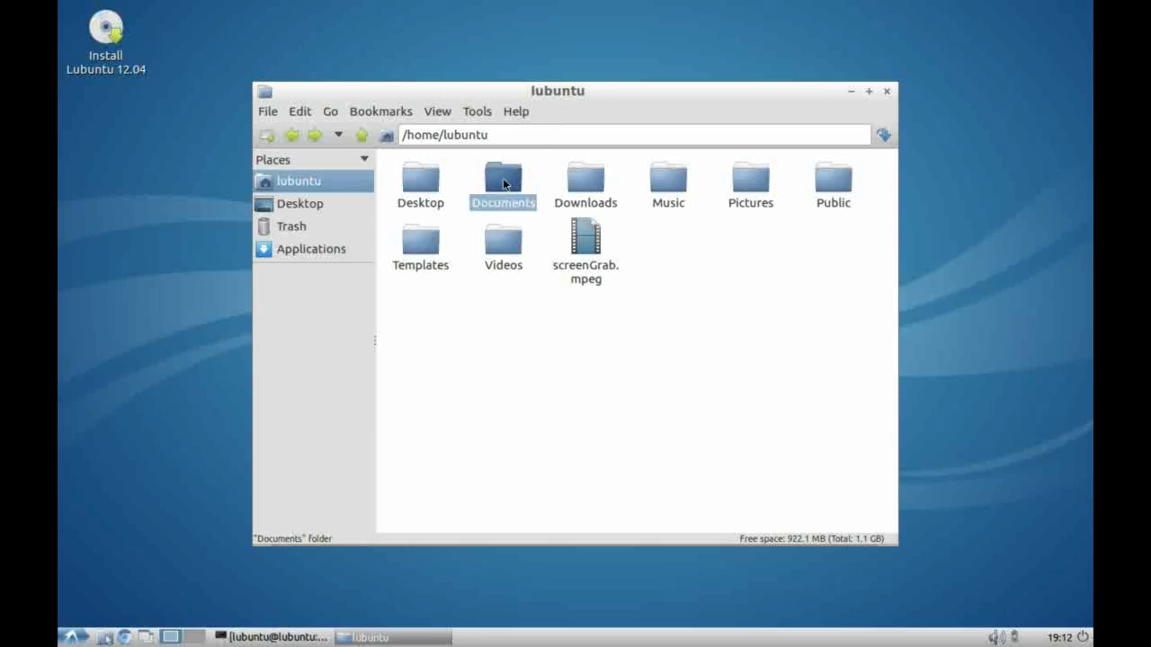
double_click(503, 184)
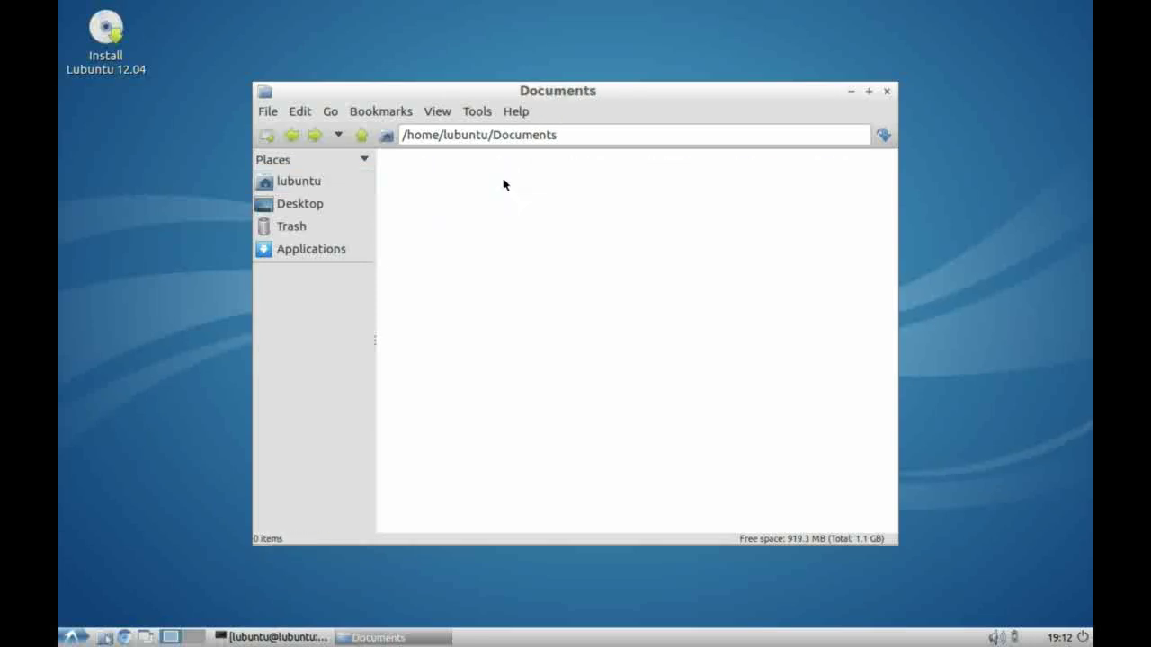
click(361, 135)
Play screenGrab.mpeg in GNOME MPlayer, then close the player
click(584, 253)
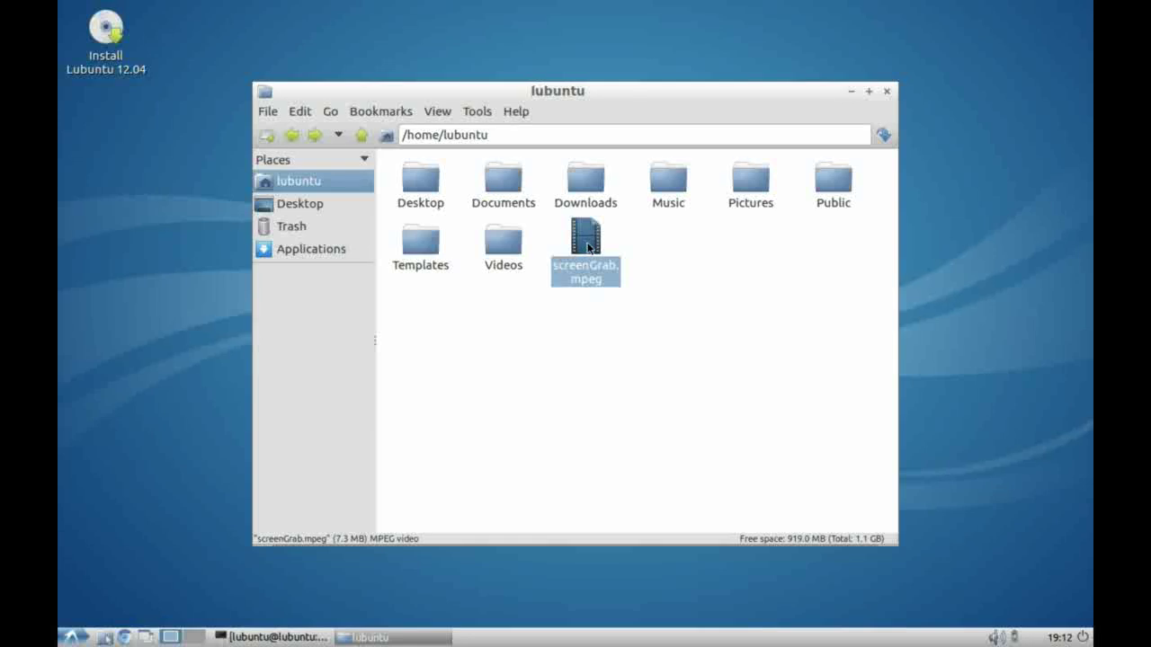
double_click(586, 241)
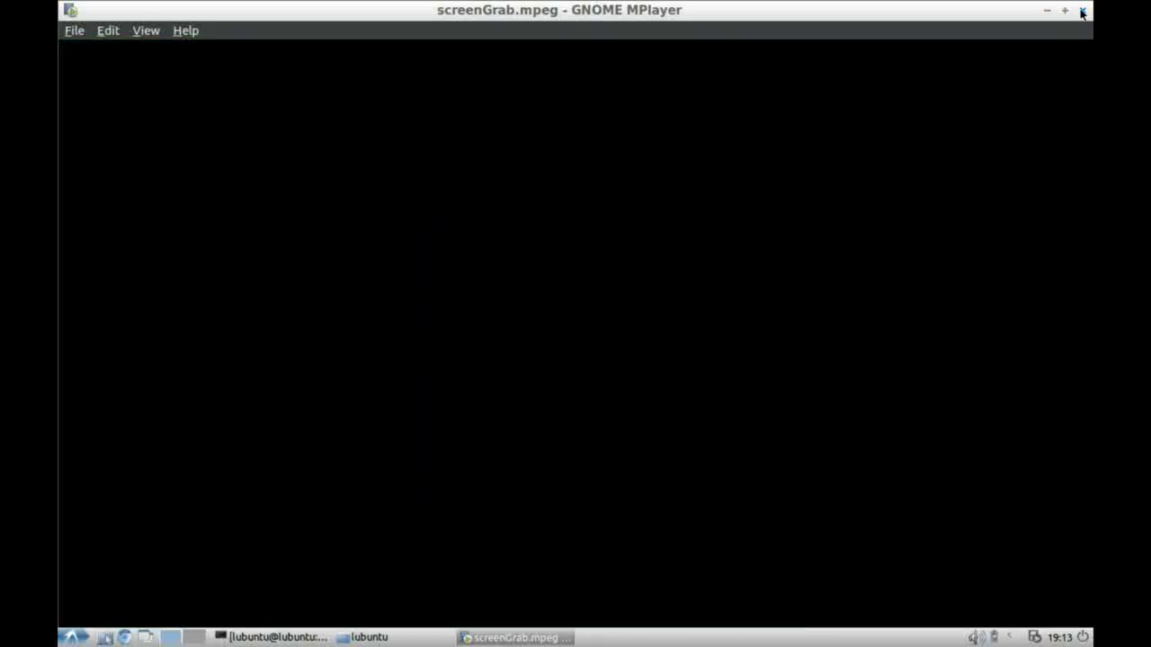
click(1083, 13)
right_click(590, 245)
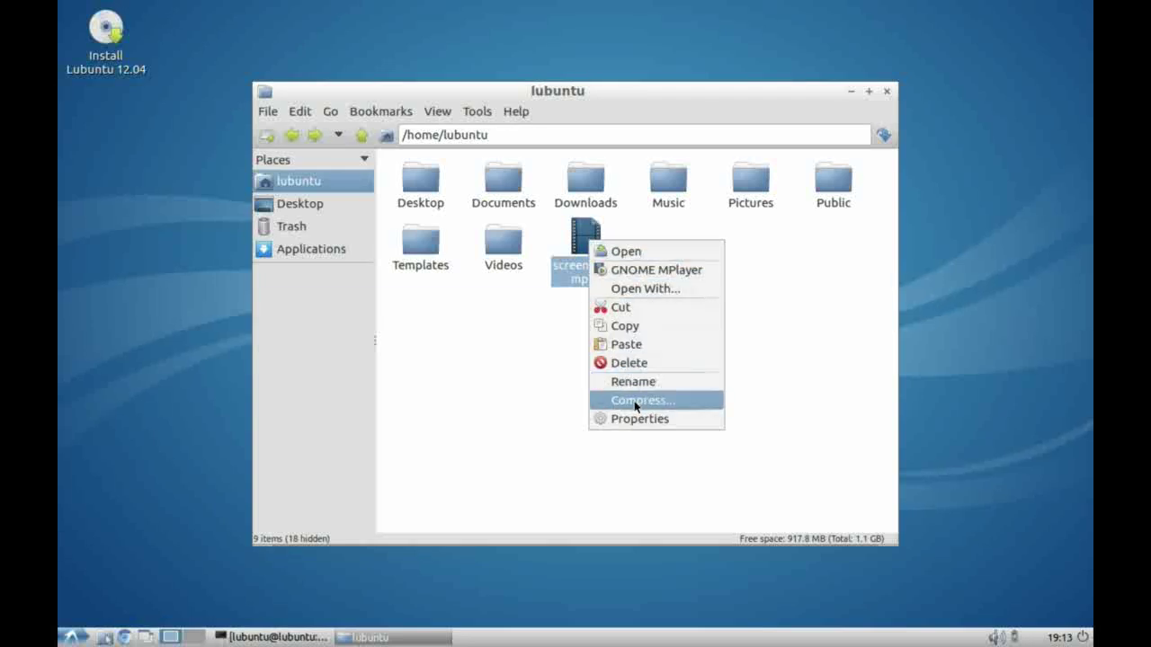
click(469, 409)
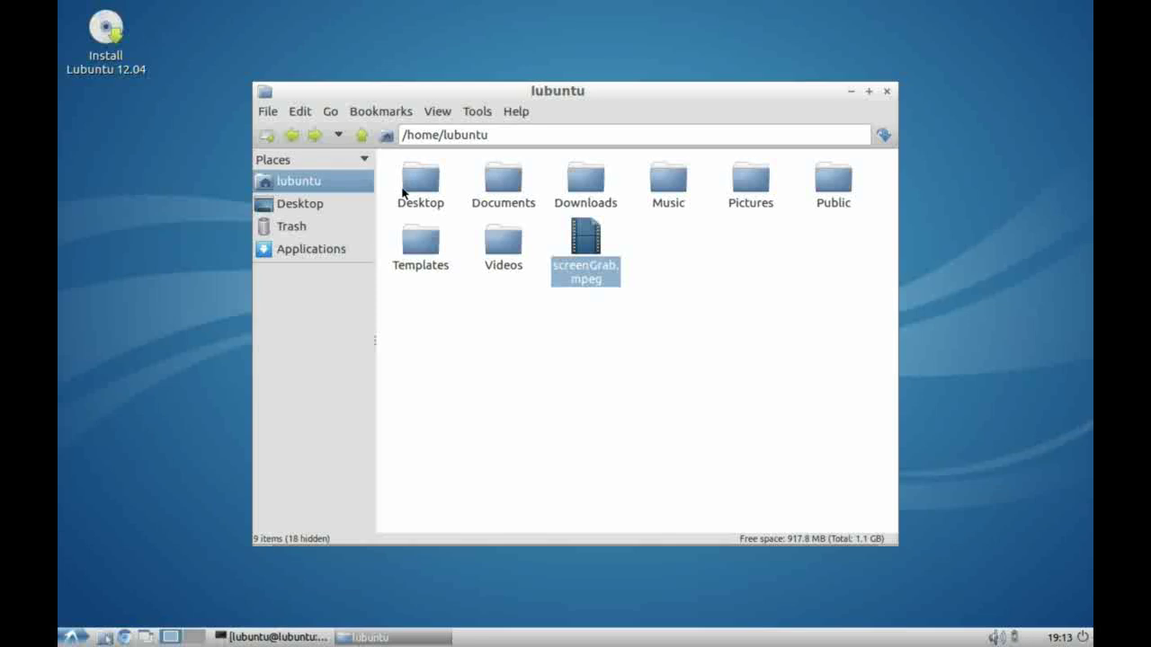
click(284, 226)
click(292, 207)
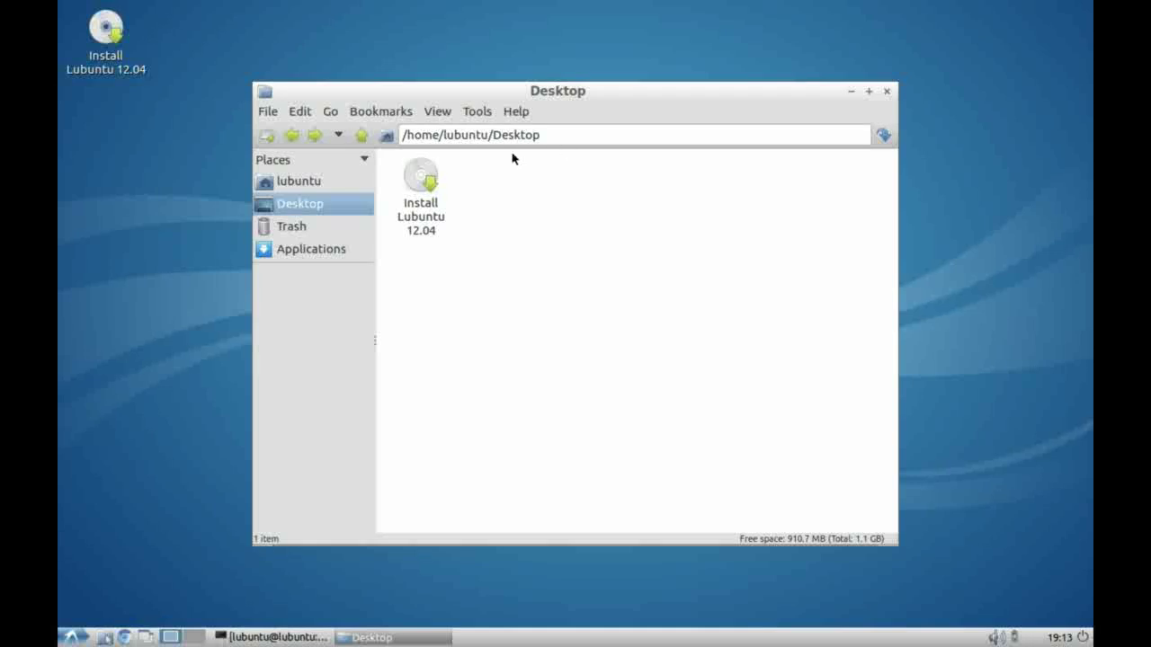
click(289, 181)
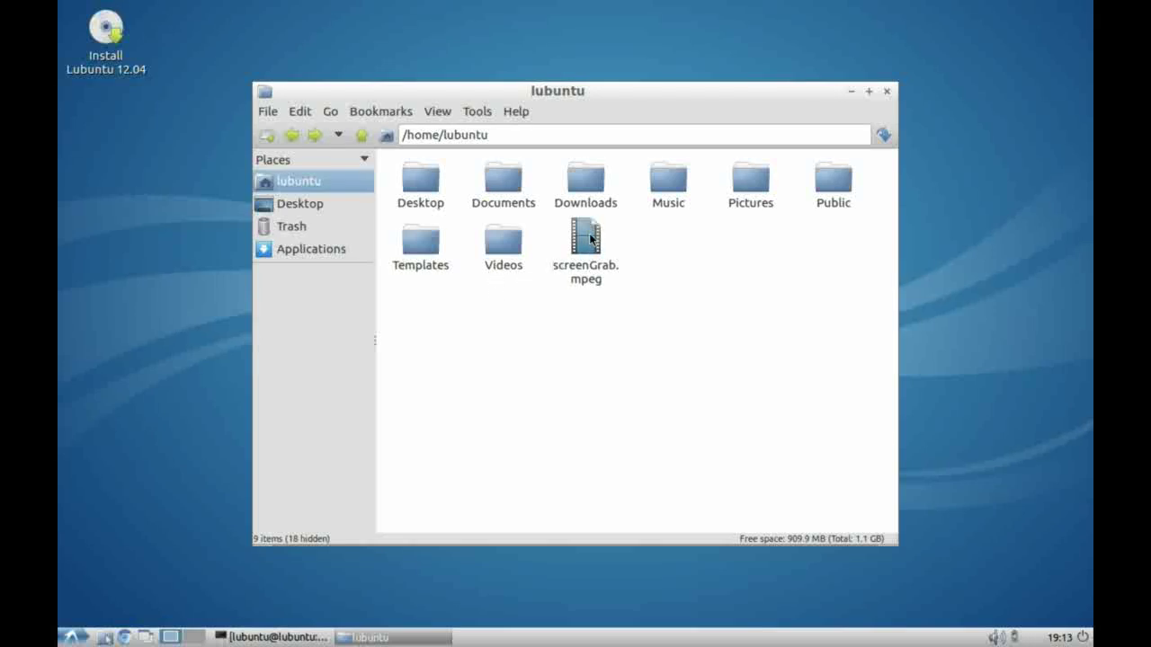
Copy screenGrab.mpeg onto the desktop, delete that copy, and refresh the home folder view
drag(590, 238, 105, 115)
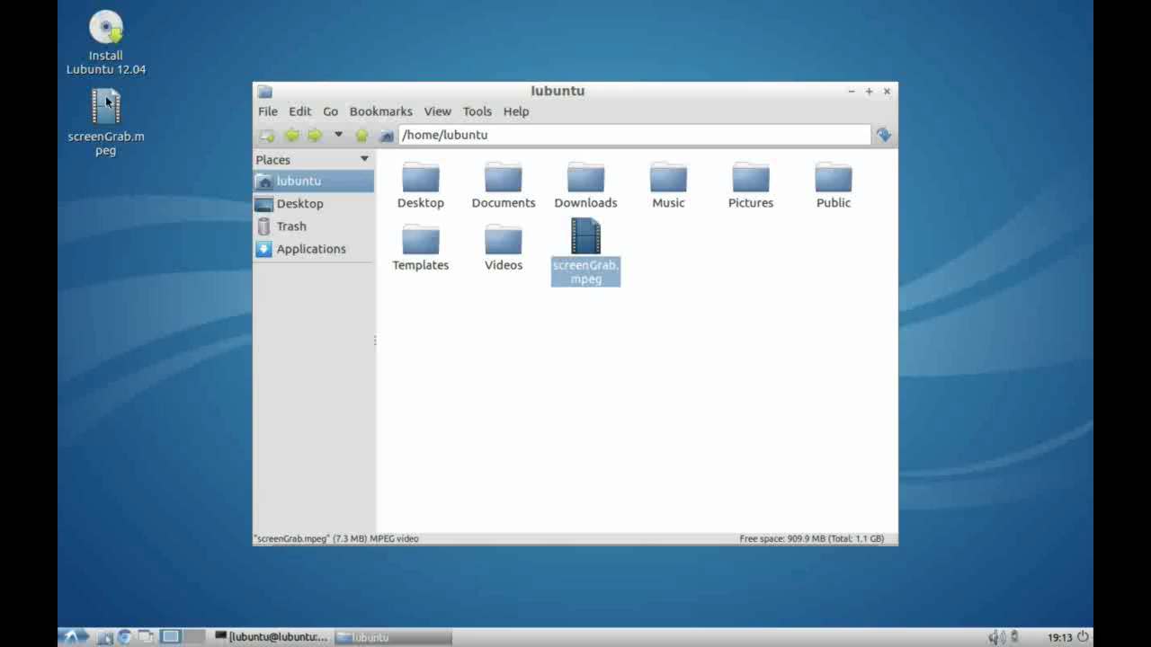
right_click(113, 117)
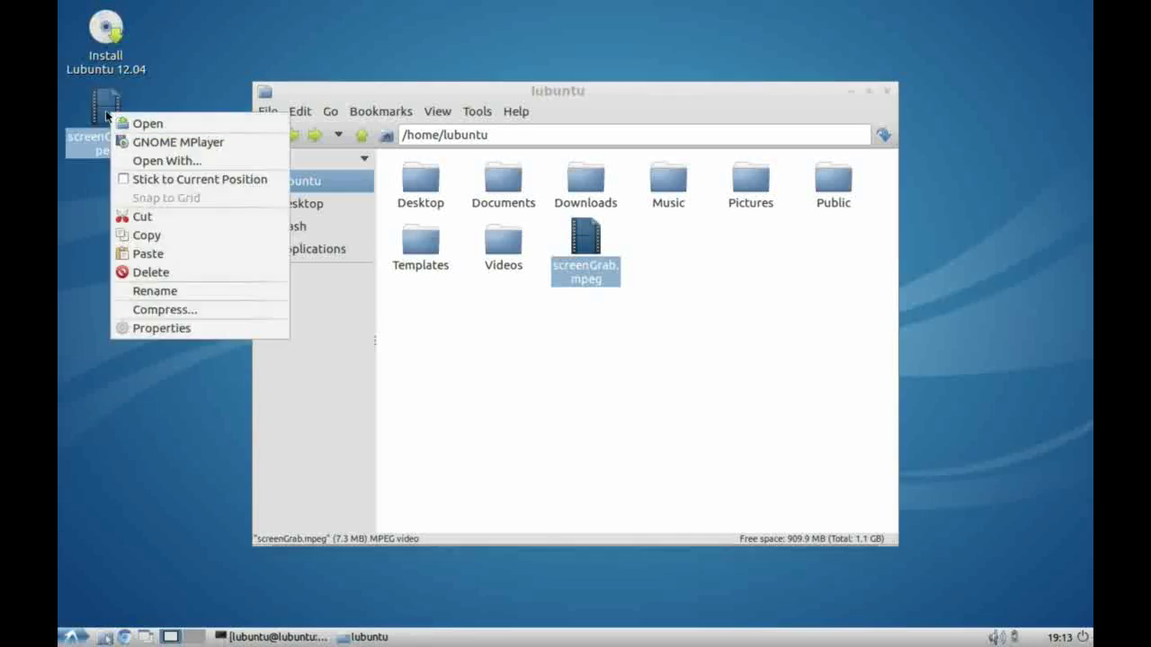
click(149, 274)
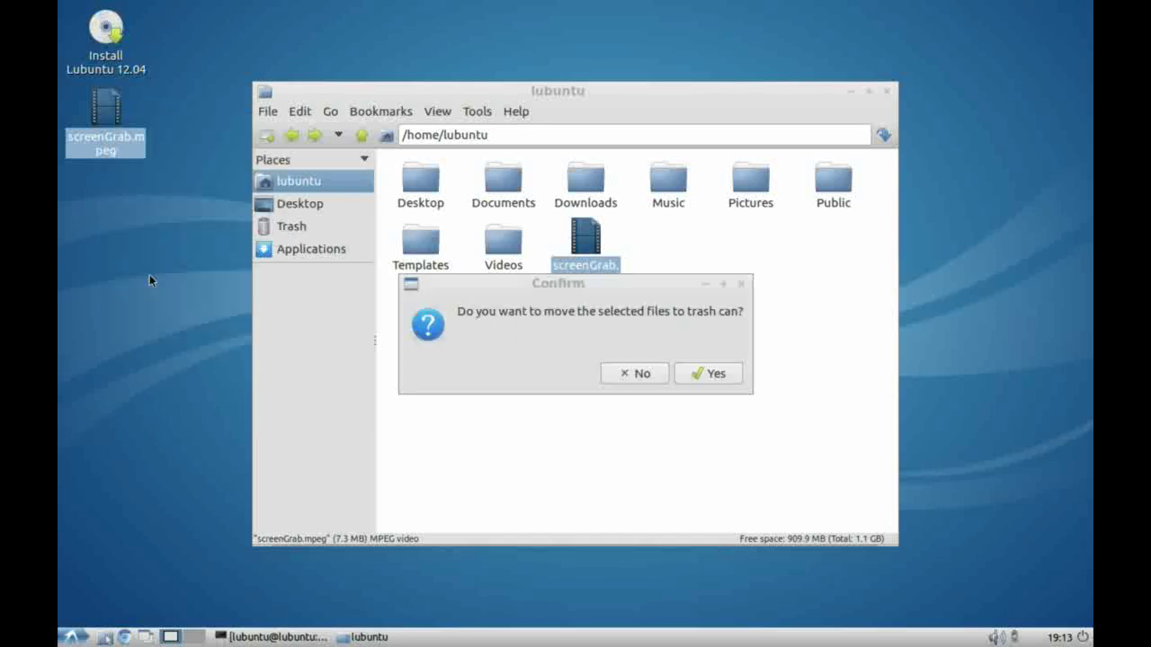
click(700, 373)
click(723, 386)
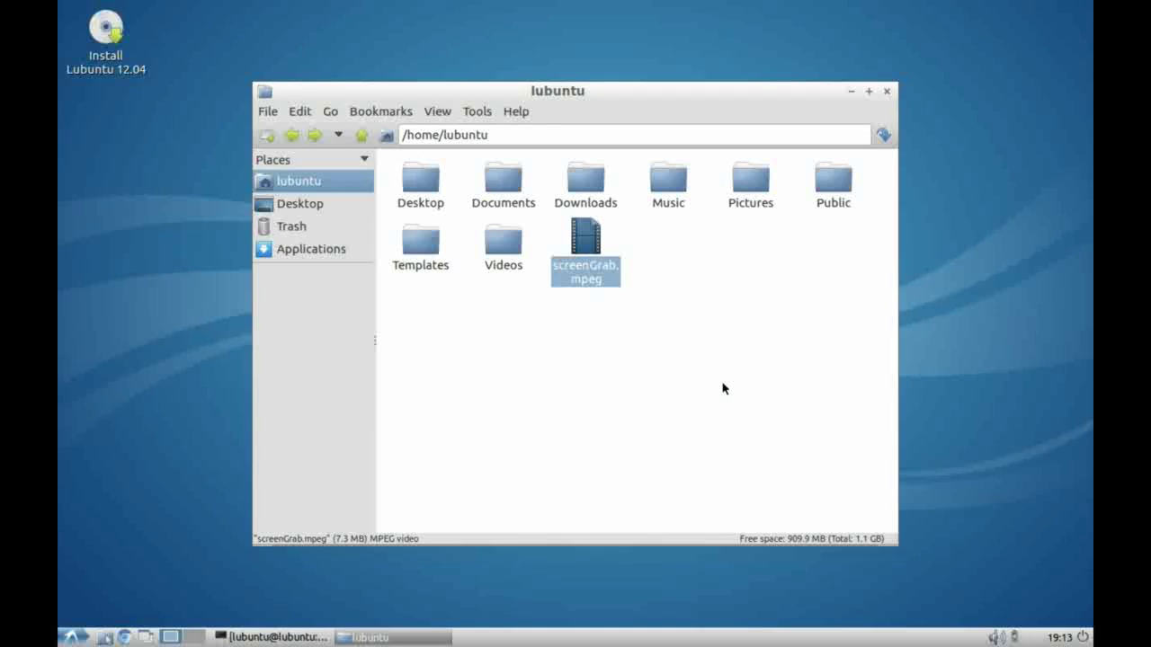
click(298, 183)
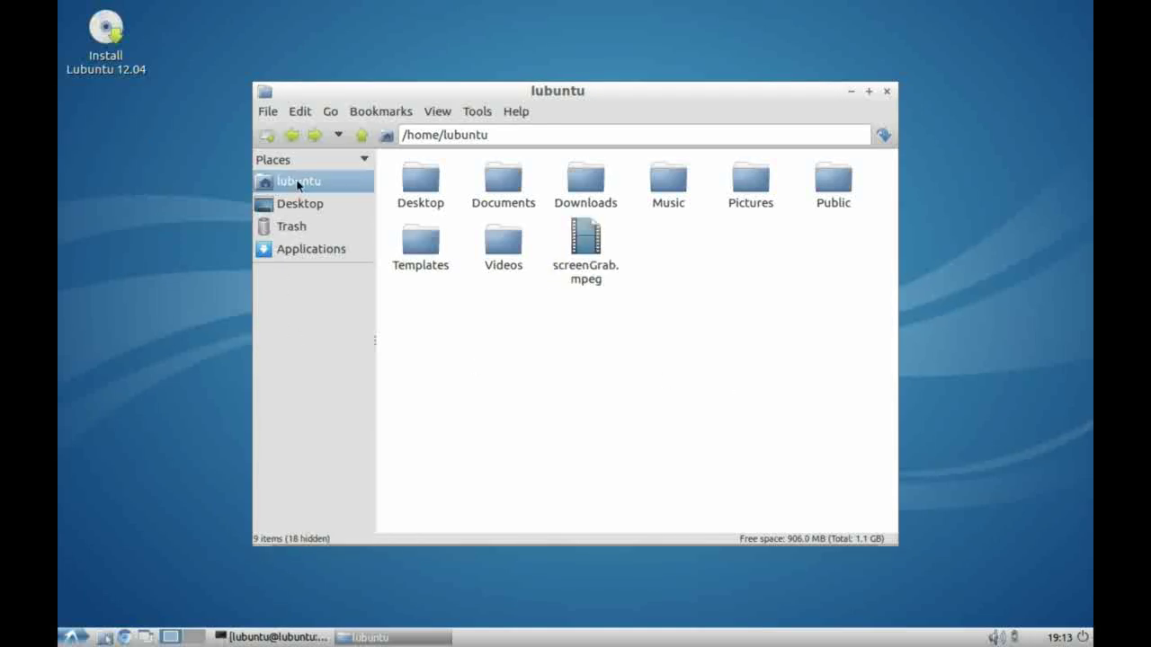
Close the file manager and launch Chromium, then check its startup-page Preferences and close that tab
click(886, 93)
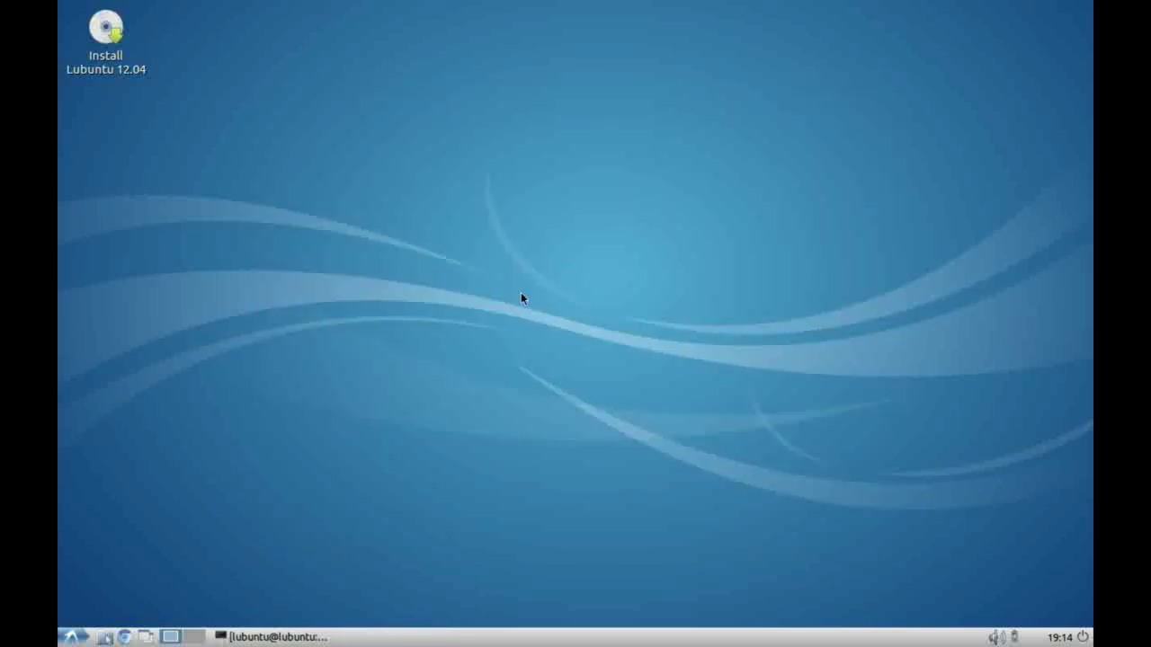
click(126, 638)
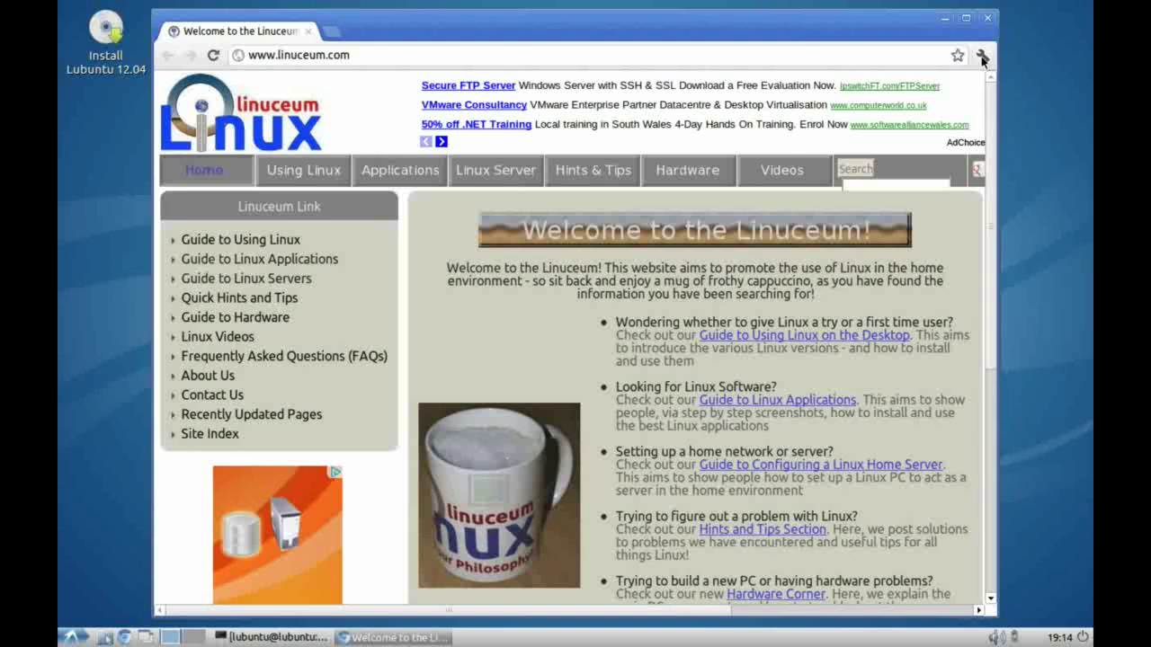
click(981, 56)
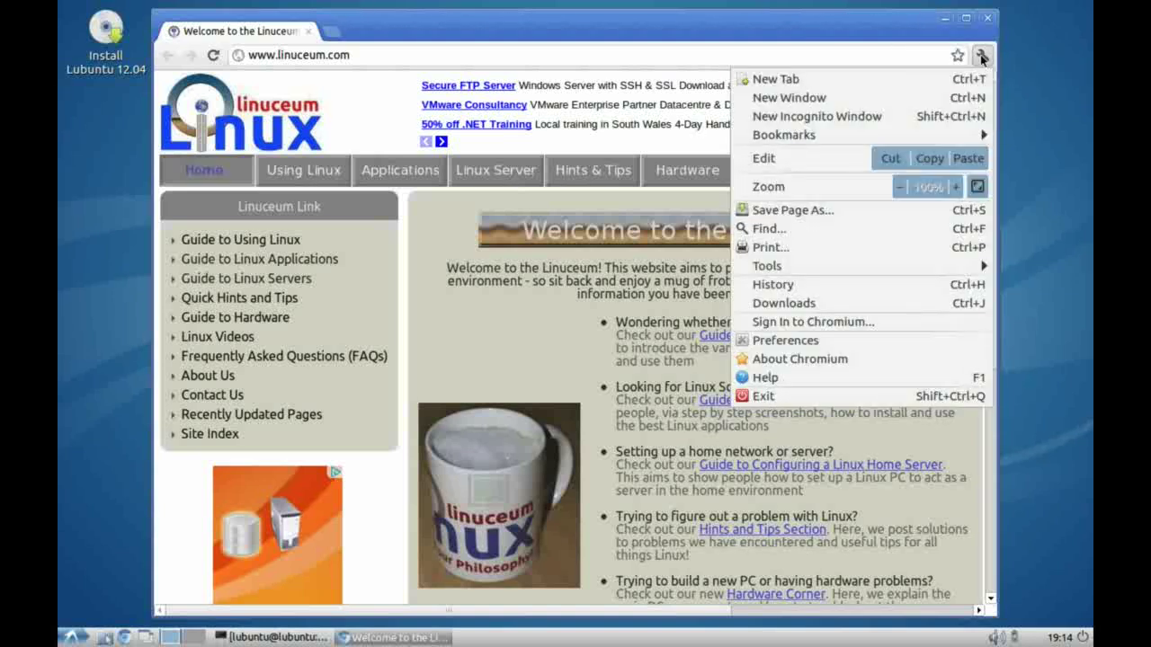
click(815, 340)
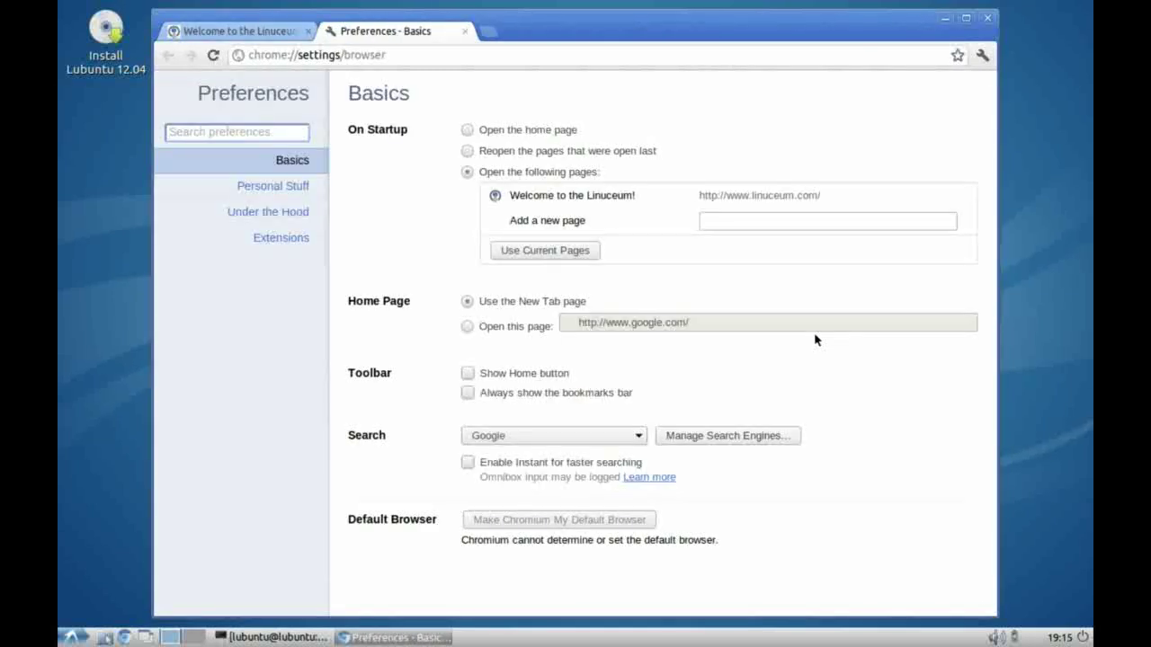
click(715, 223)
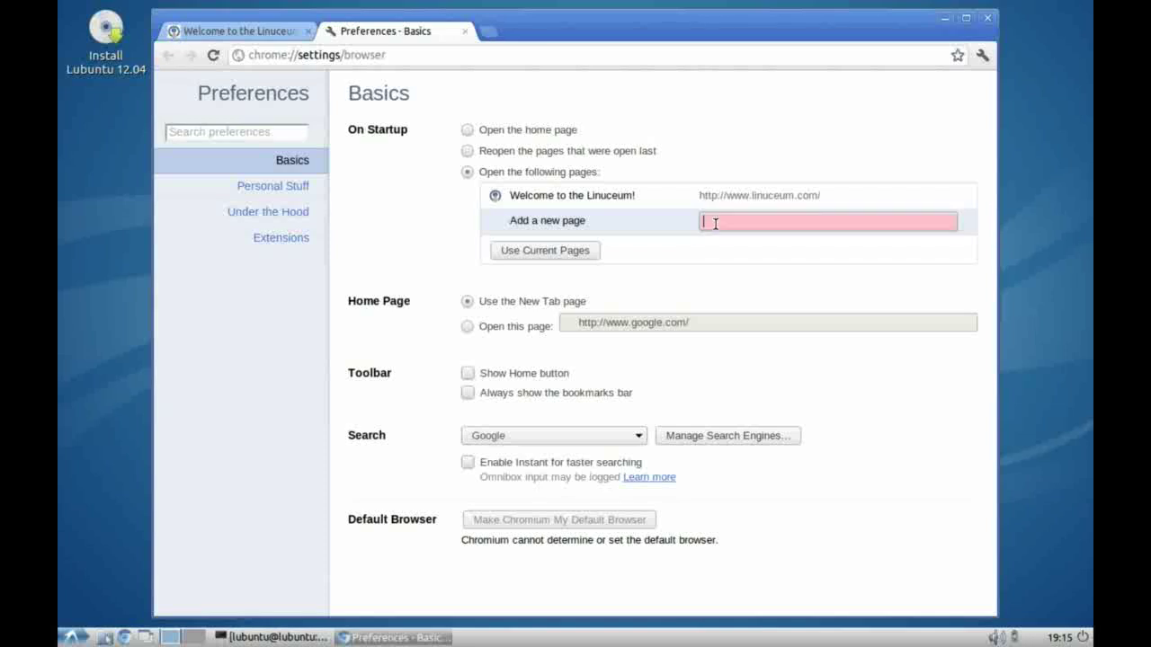
click(464, 32)
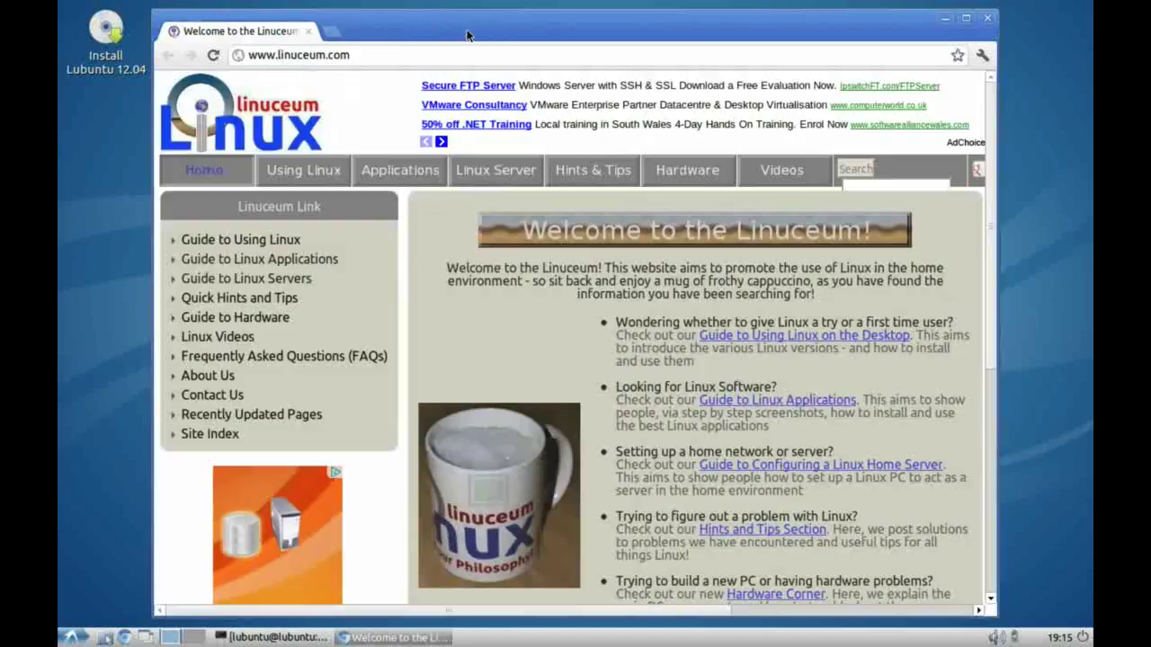
Close Chromium, drag the restored terminal up and right, then show the desktop and bring the terminal back
click(988, 19)
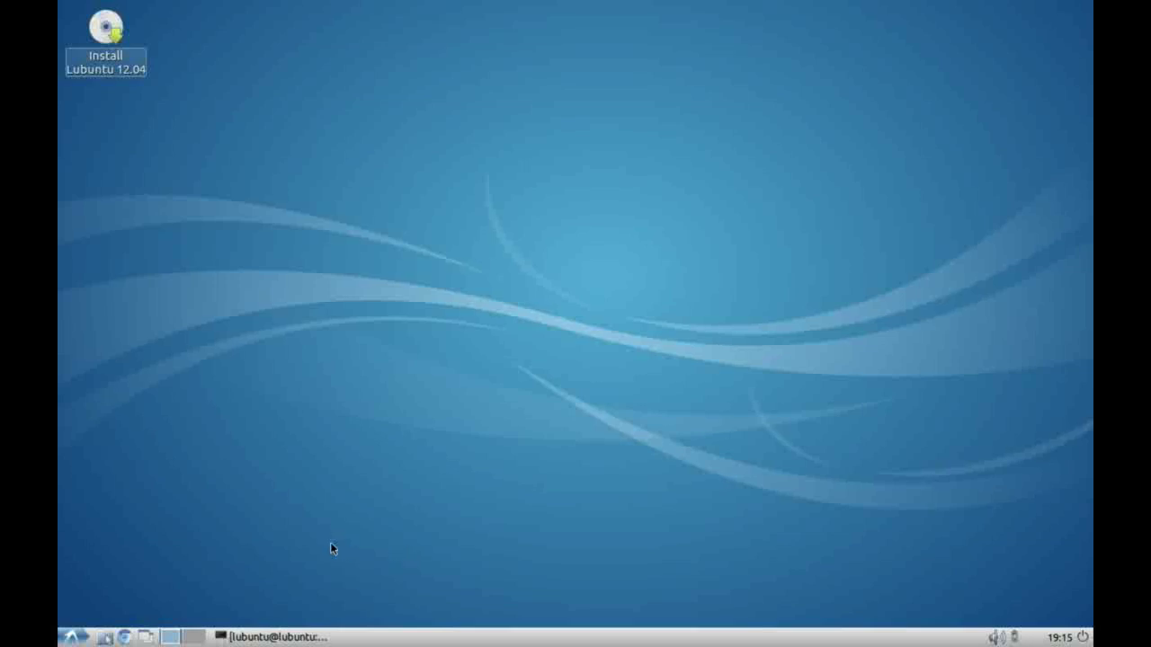
click(267, 636)
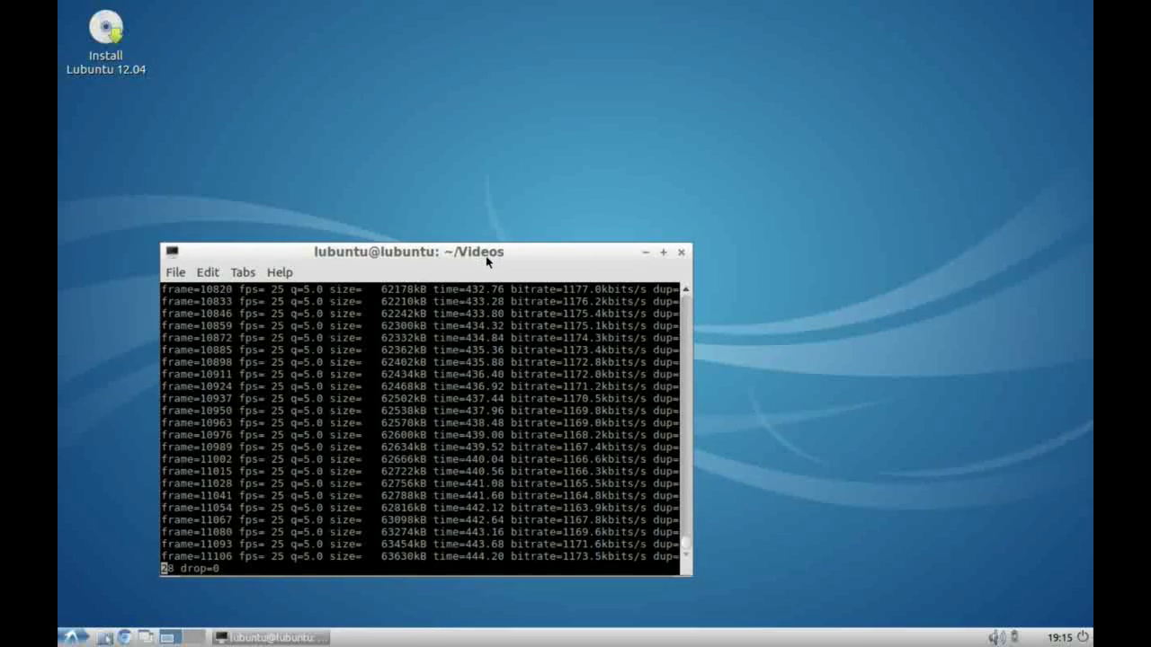
click(520, 226)
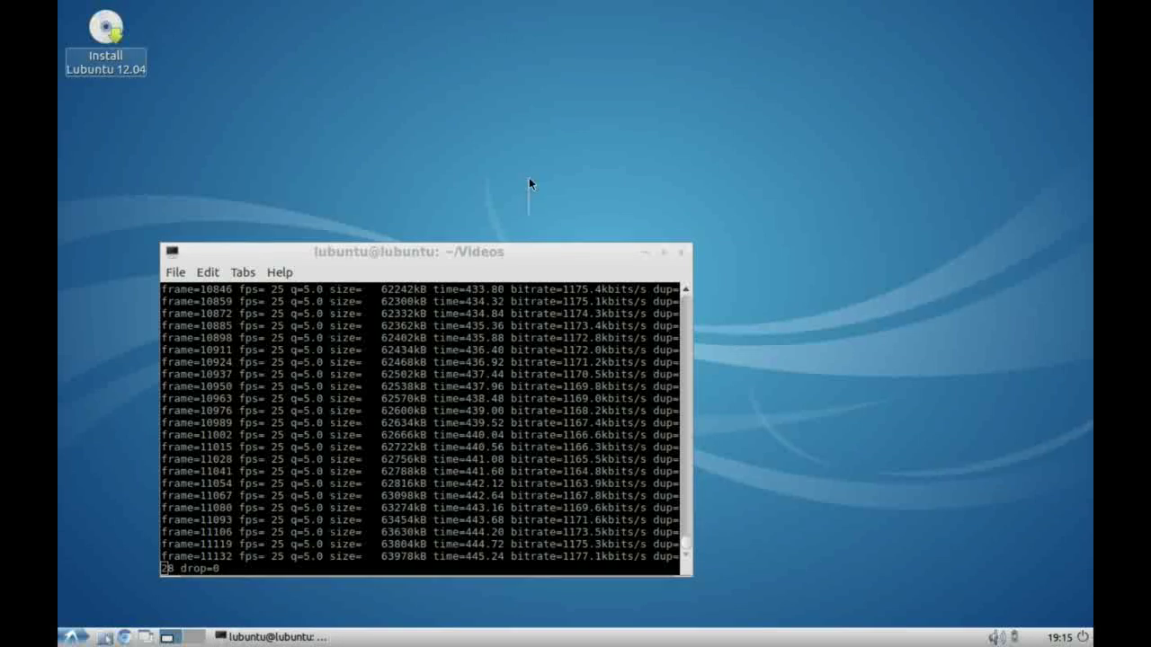
click(524, 252)
drag(524, 253, 627, 122)
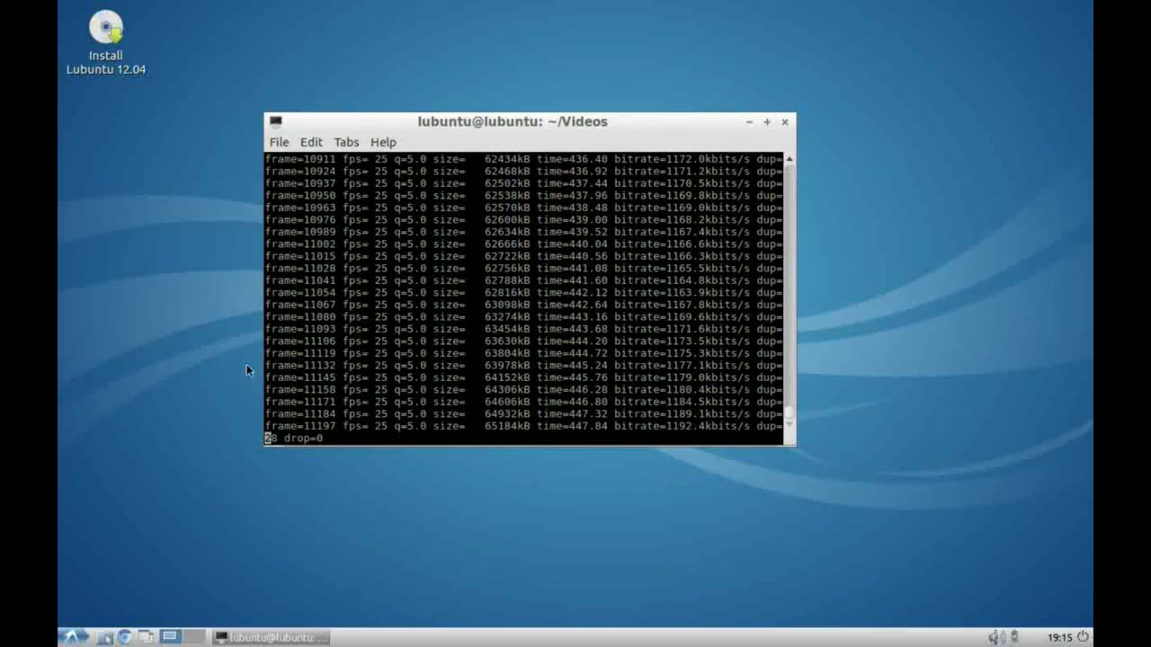
click(147, 638)
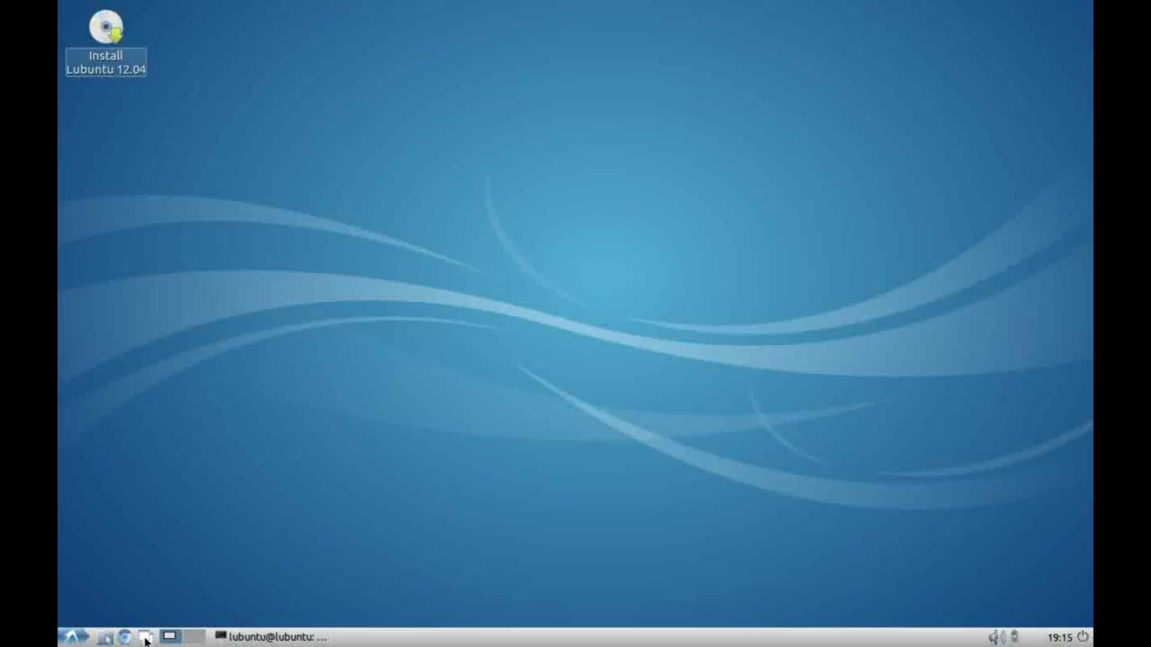
click(272, 638)
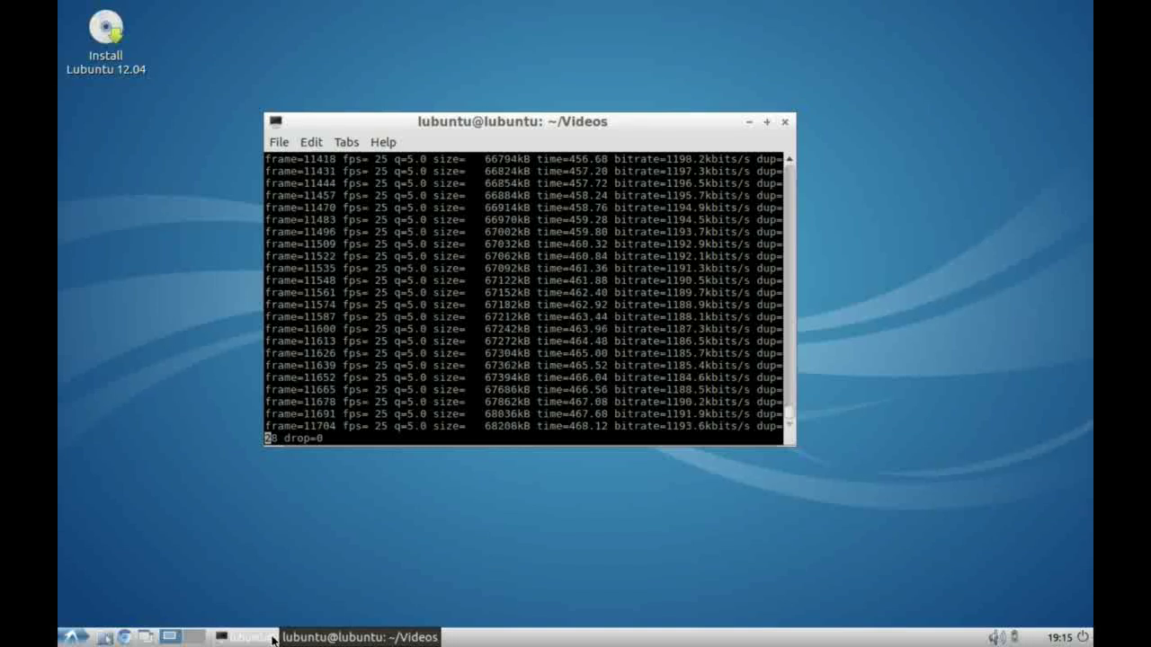
Minimize the terminal and open the home folder in the file manager, moved up and left
click(748, 123)
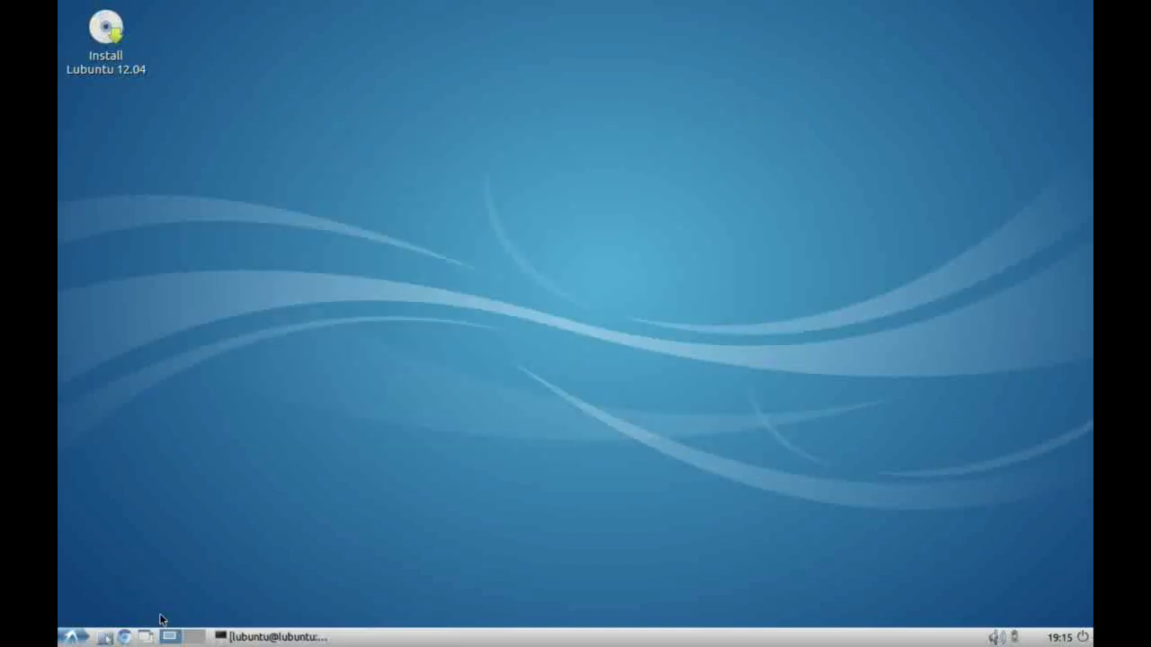
click(104, 637)
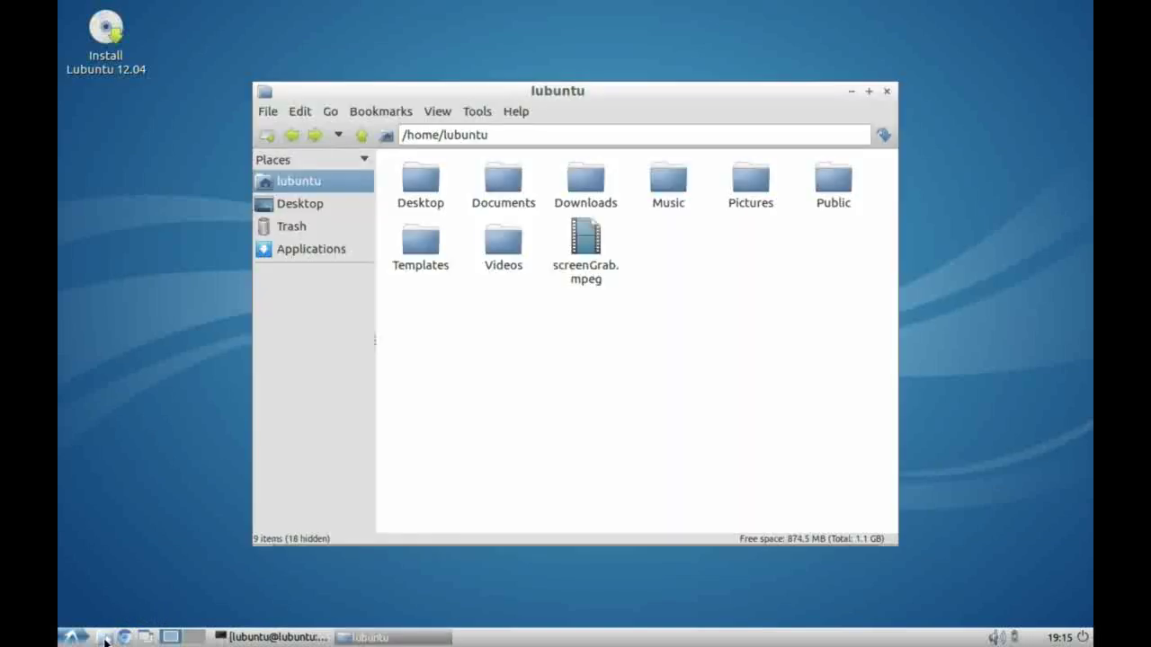
drag(469, 91, 438, 28)
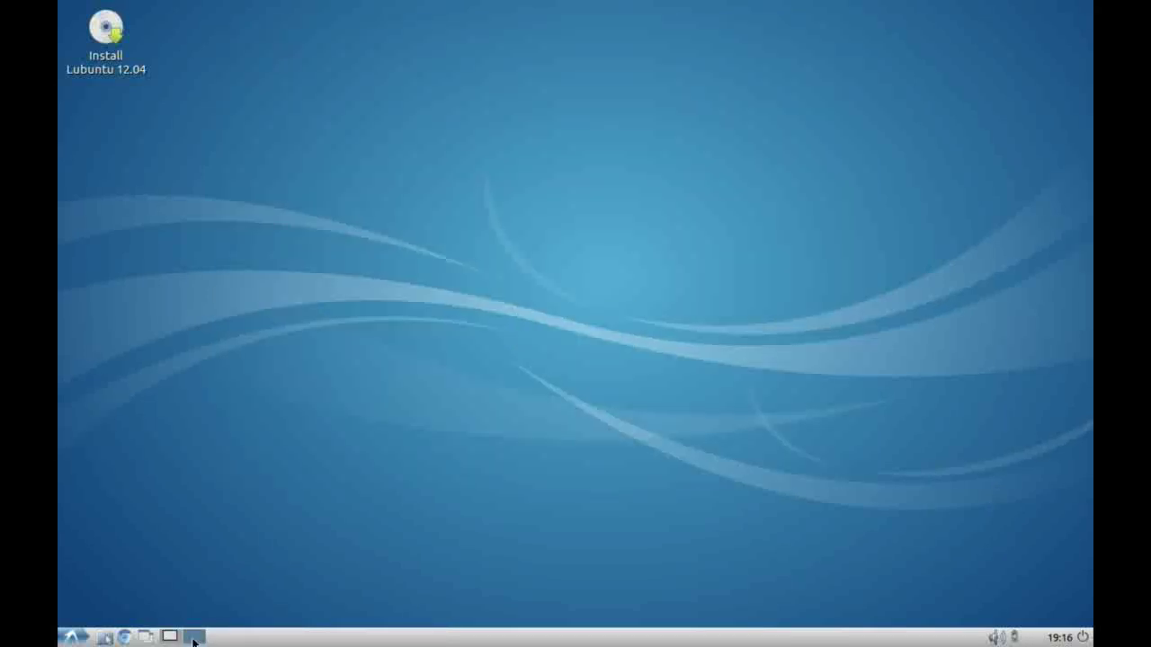
Return to the first desktop and place the terminal in front, at the lower right
click(171, 637)
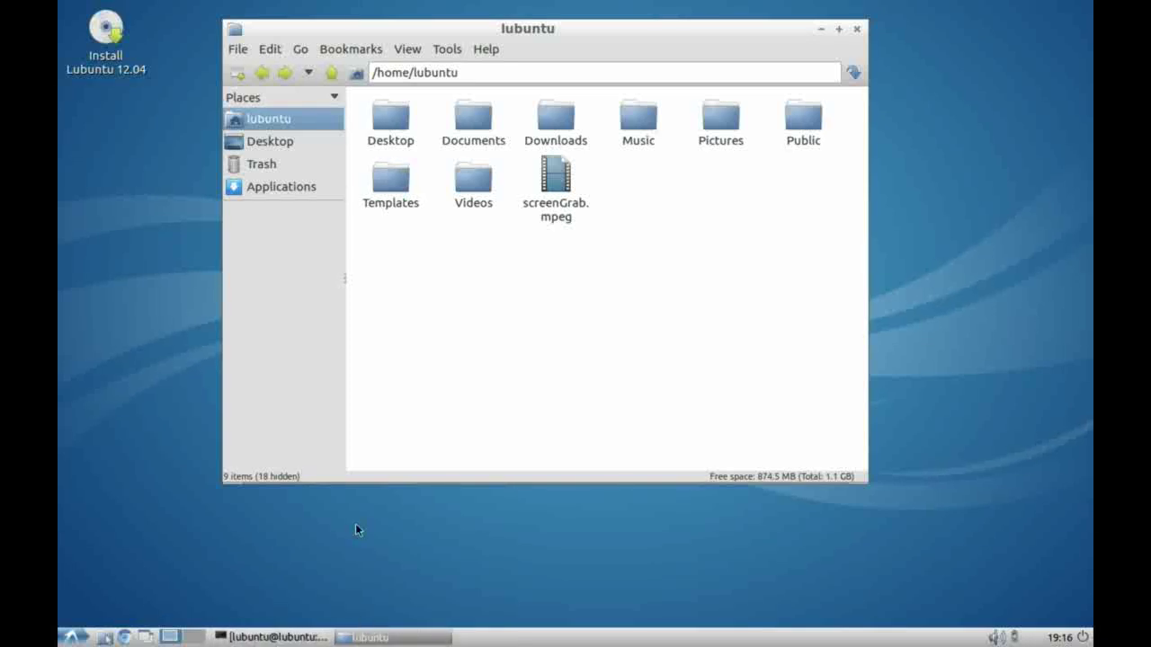
click(263, 638)
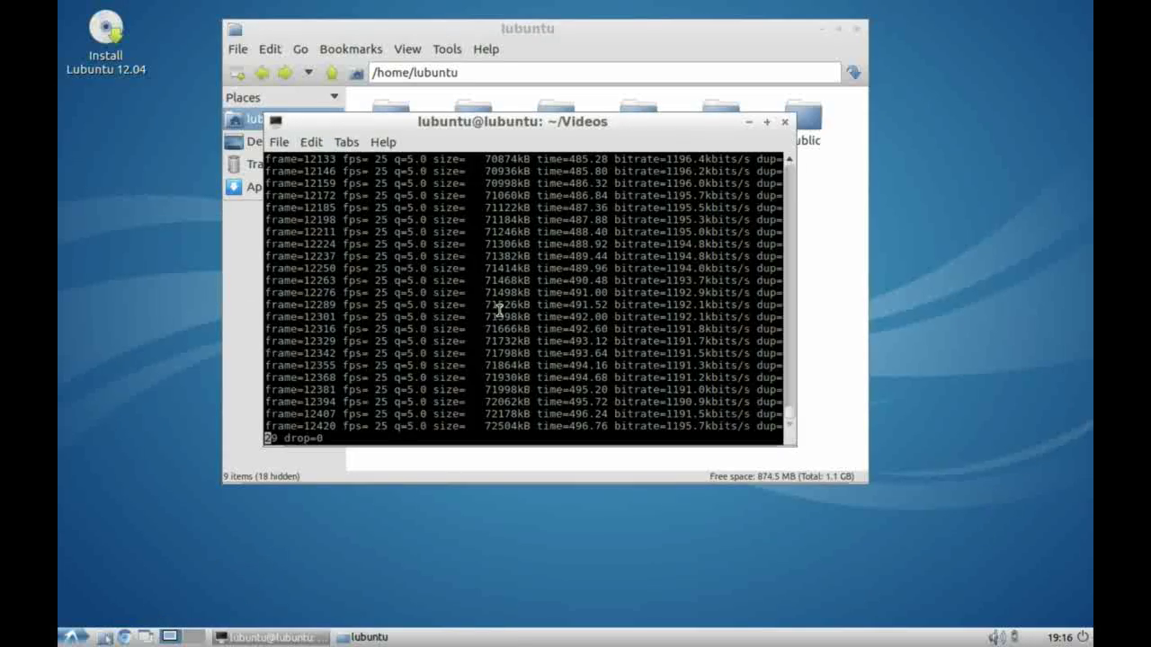
drag(657, 126, 877, 214)
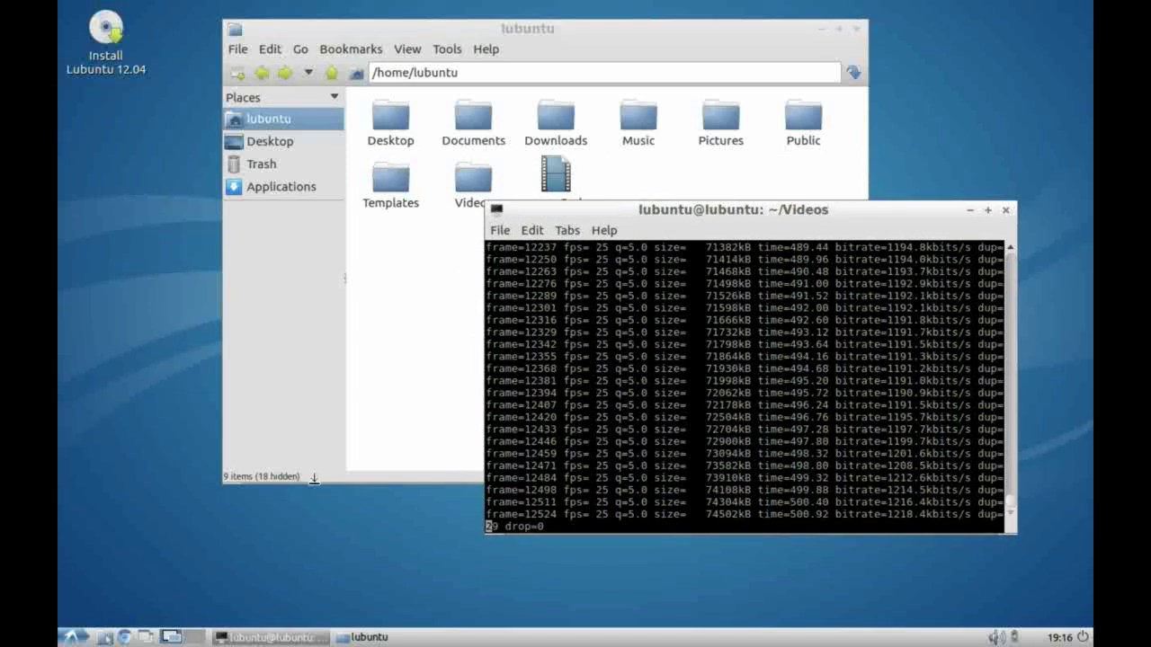
Send the file manager to desktop 2, switch between desktops 1 and 2, then minimize it
right_click(376, 33)
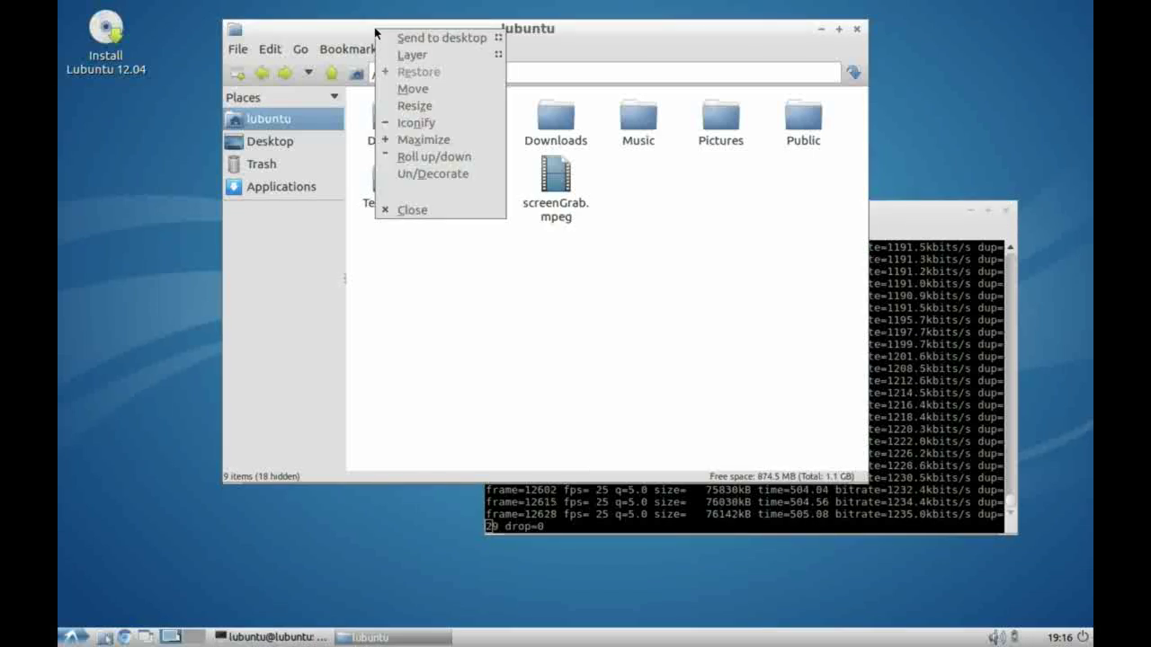
mouse_move(416, 50)
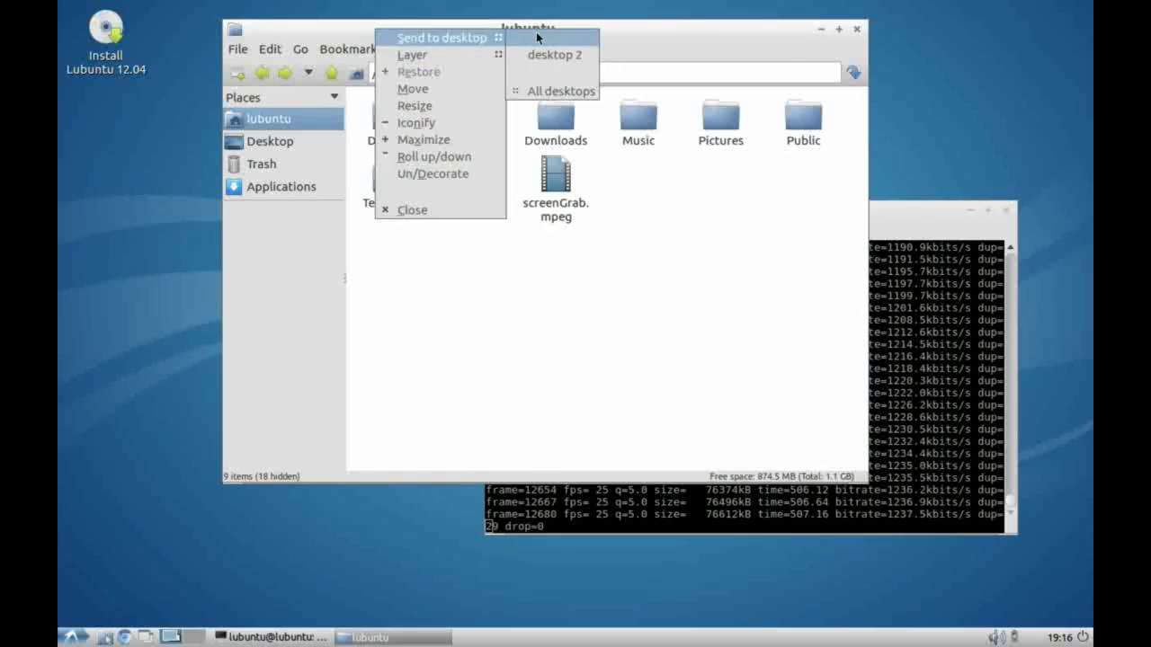
click(544, 56)
key(ctrl+alt+Right)
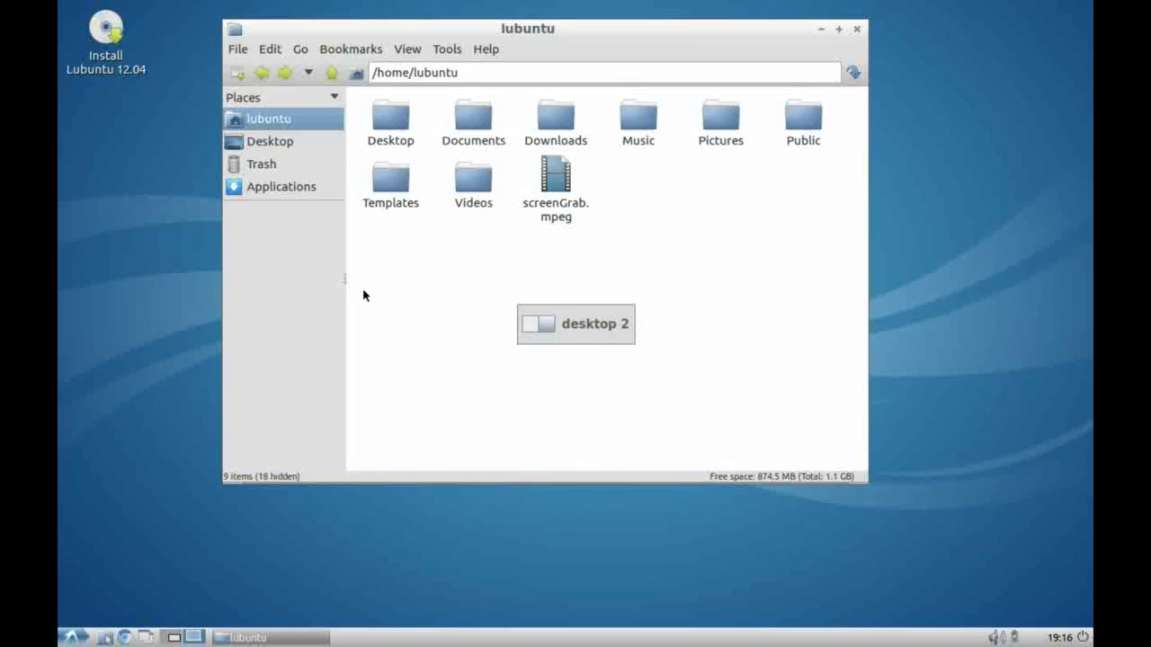
click(174, 637)
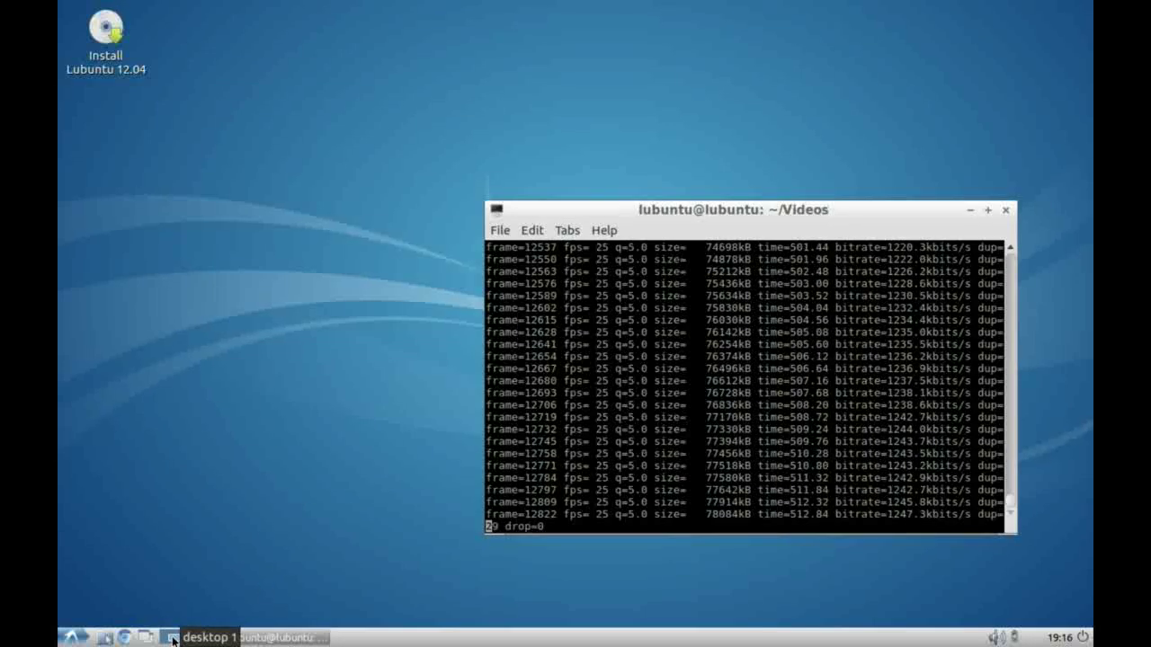
click(198, 637)
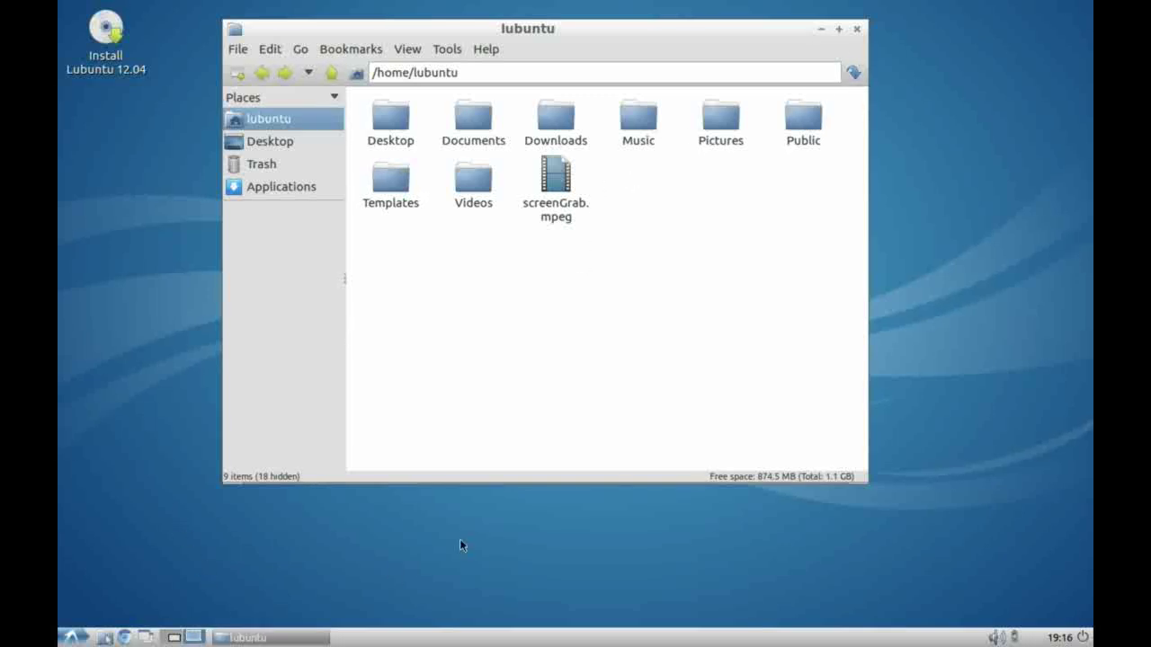
click(821, 30)
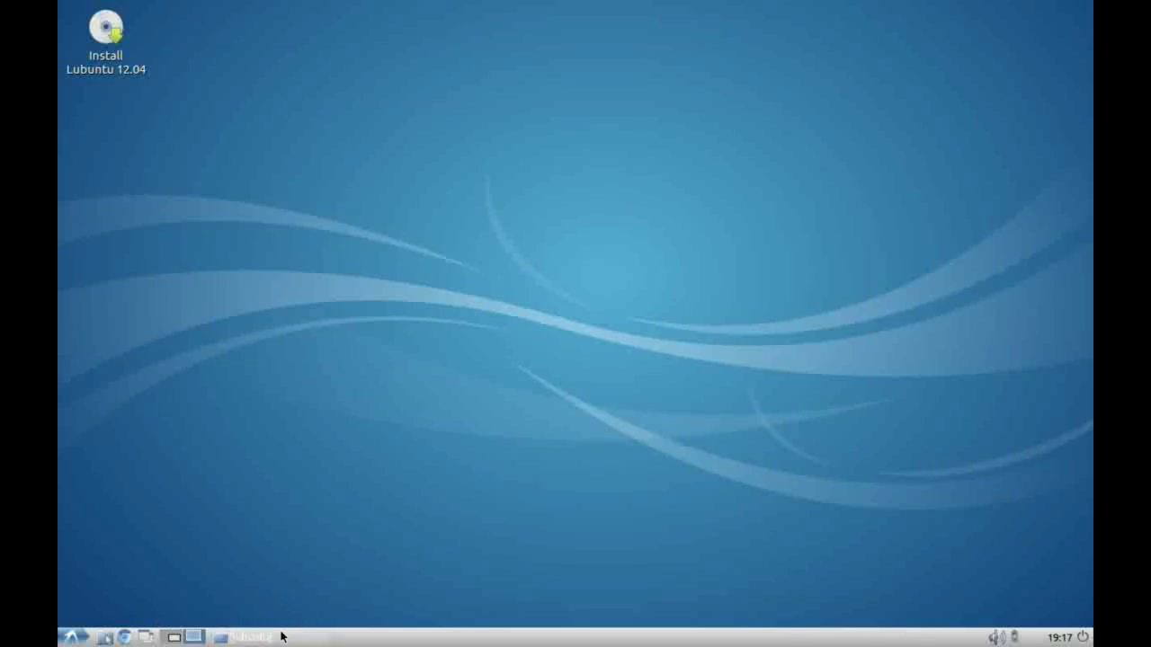
Restore and re-minimize the file manager, then drag the tray Volume slider up and down
click(252, 638)
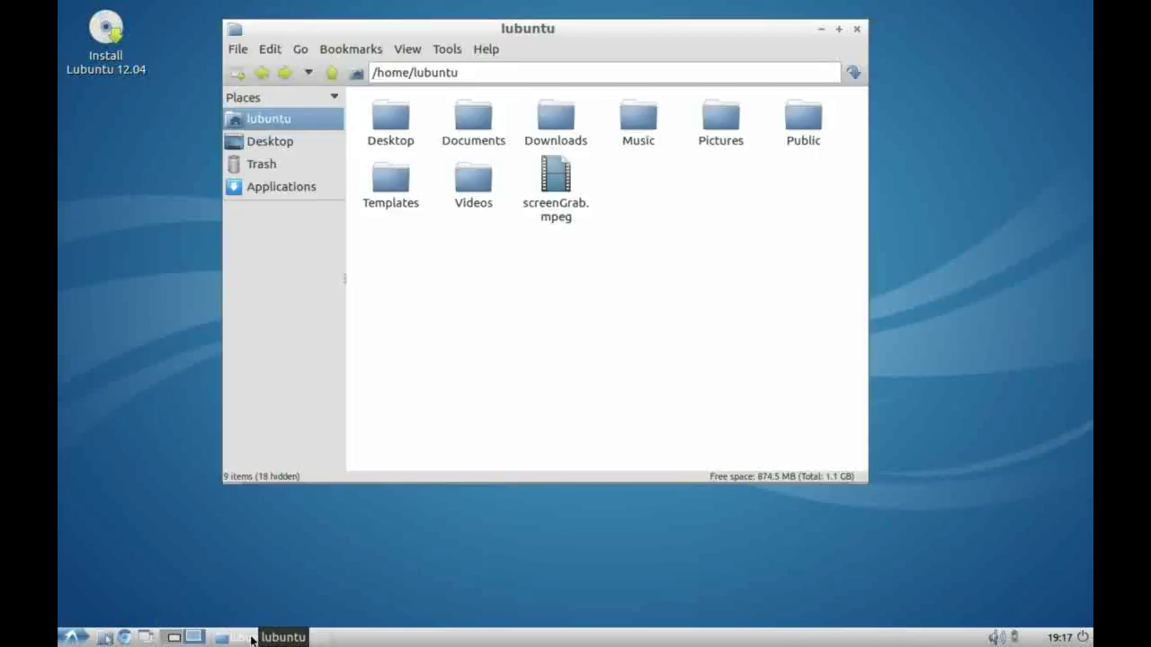
click(251, 638)
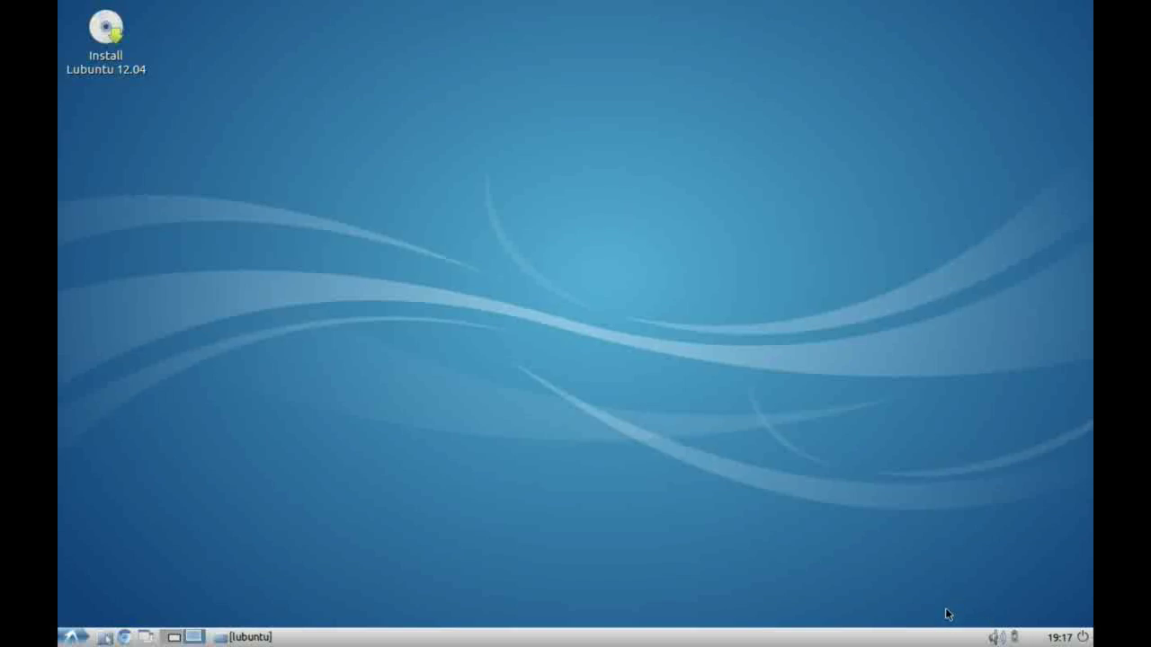
click(996, 638)
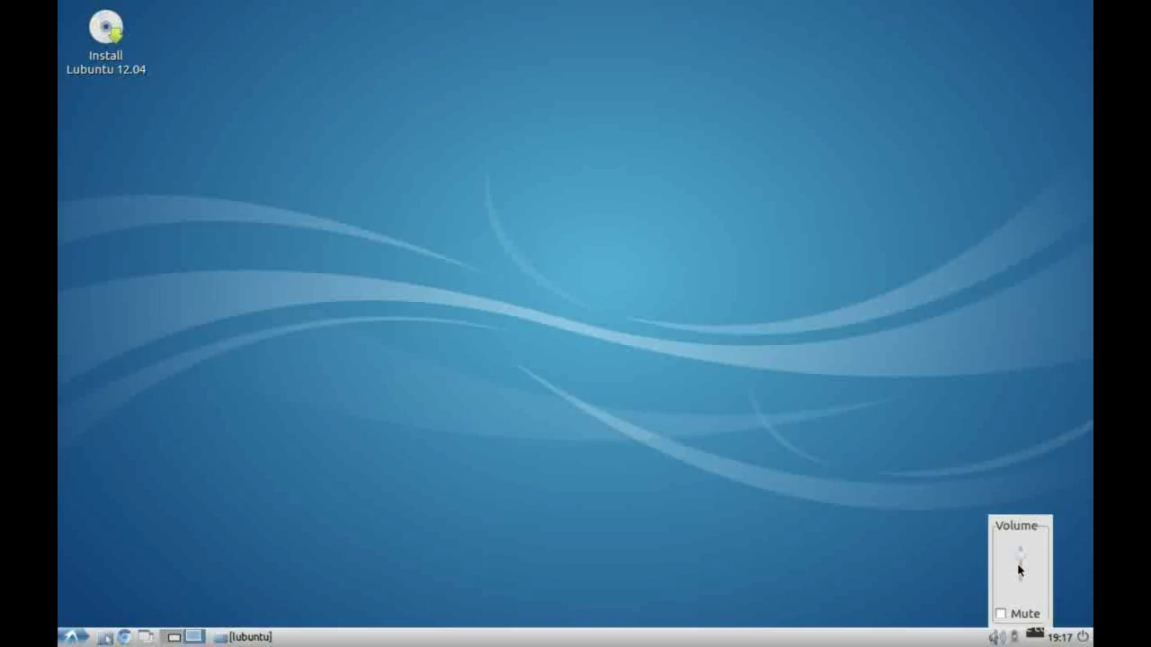
mouse_move(1017, 565)
mouse_down()
mouse_move(1015, 552)
mouse_move(1015, 596)
mouse_move(1022, 547)
mouse_move(1020, 559)
mouse_up()
Open Power Information from the battery icon, view battery, processor and line power details, then close it
click(995, 638)
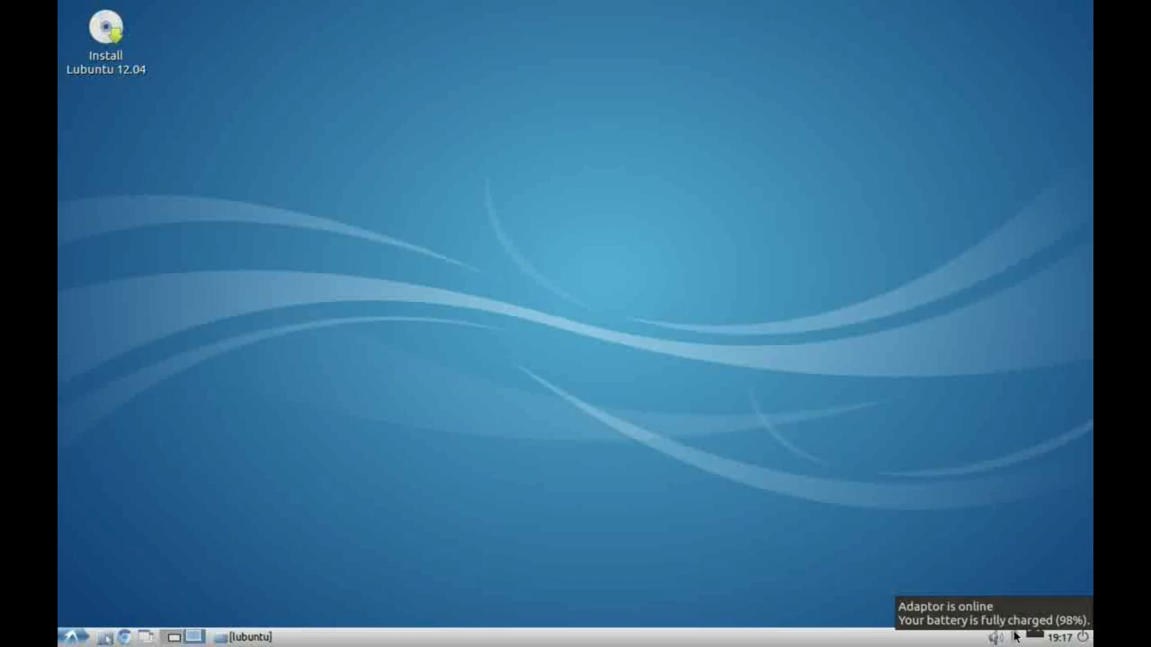
click(1014, 636)
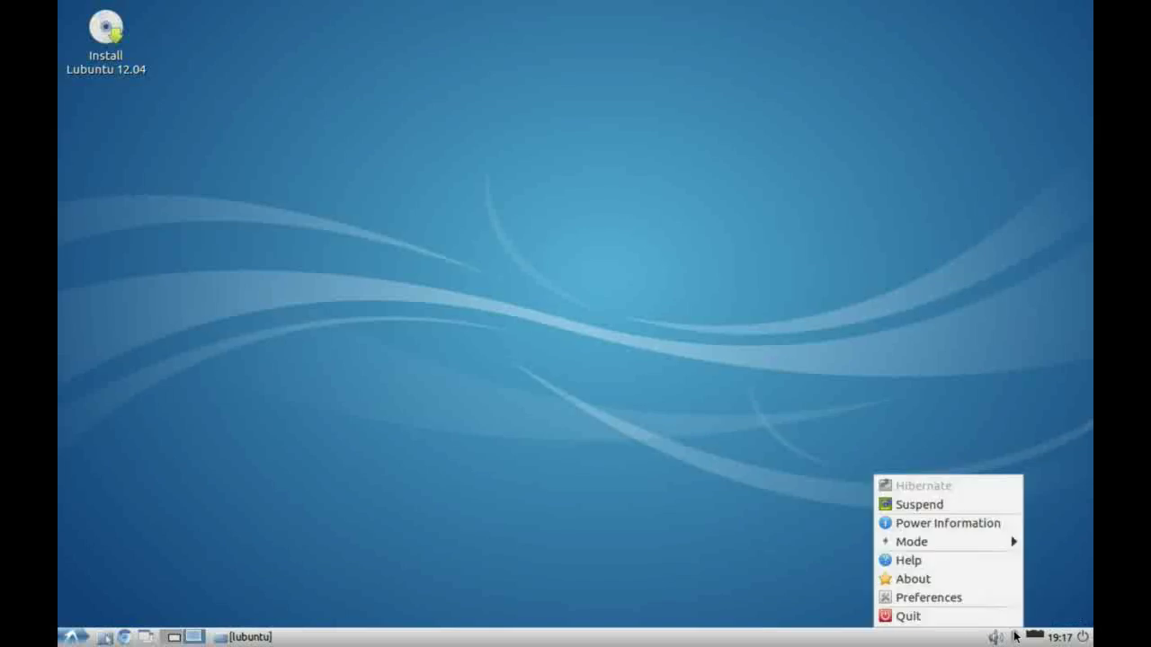
click(977, 521)
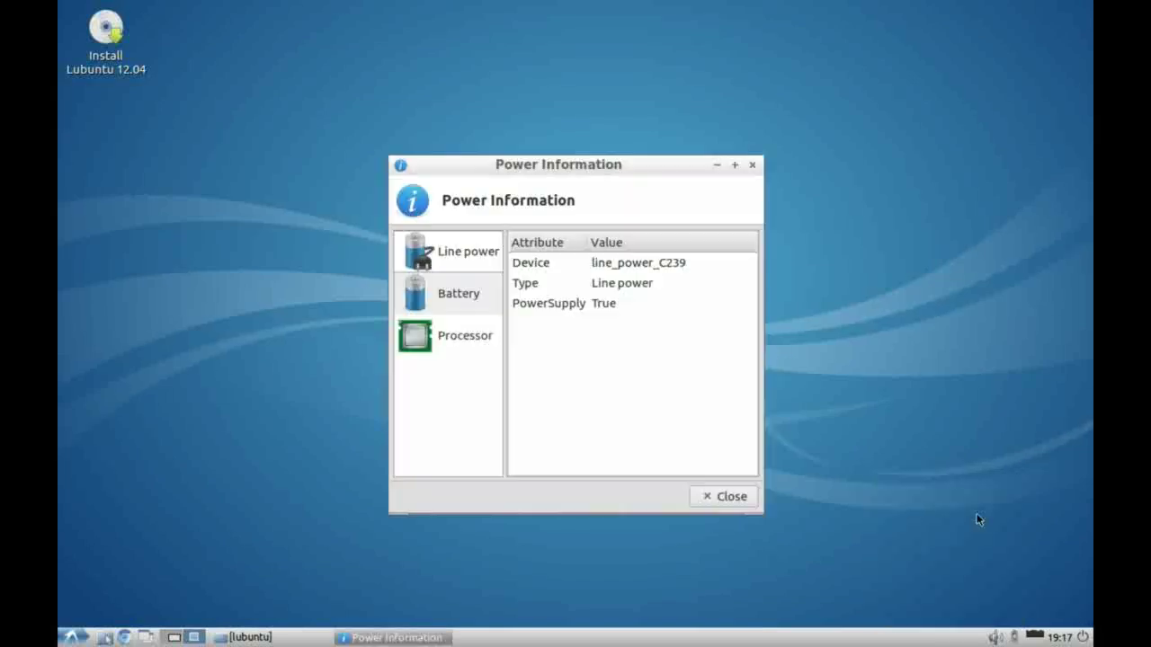
click(429, 295)
click(425, 338)
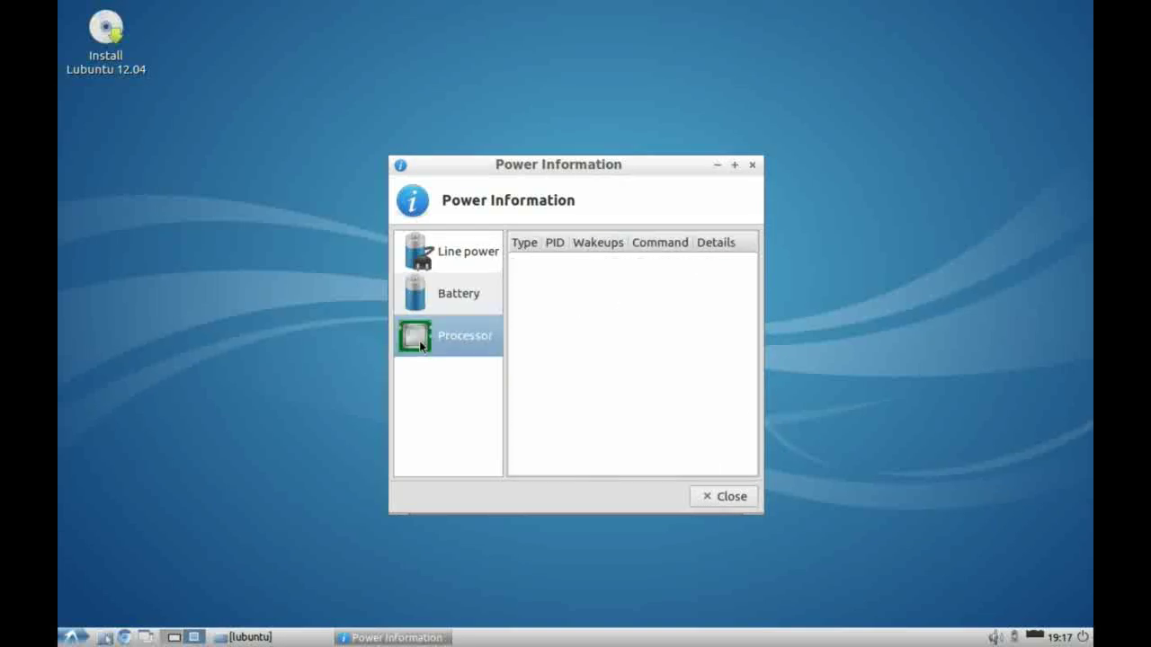
click(420, 287)
click(421, 279)
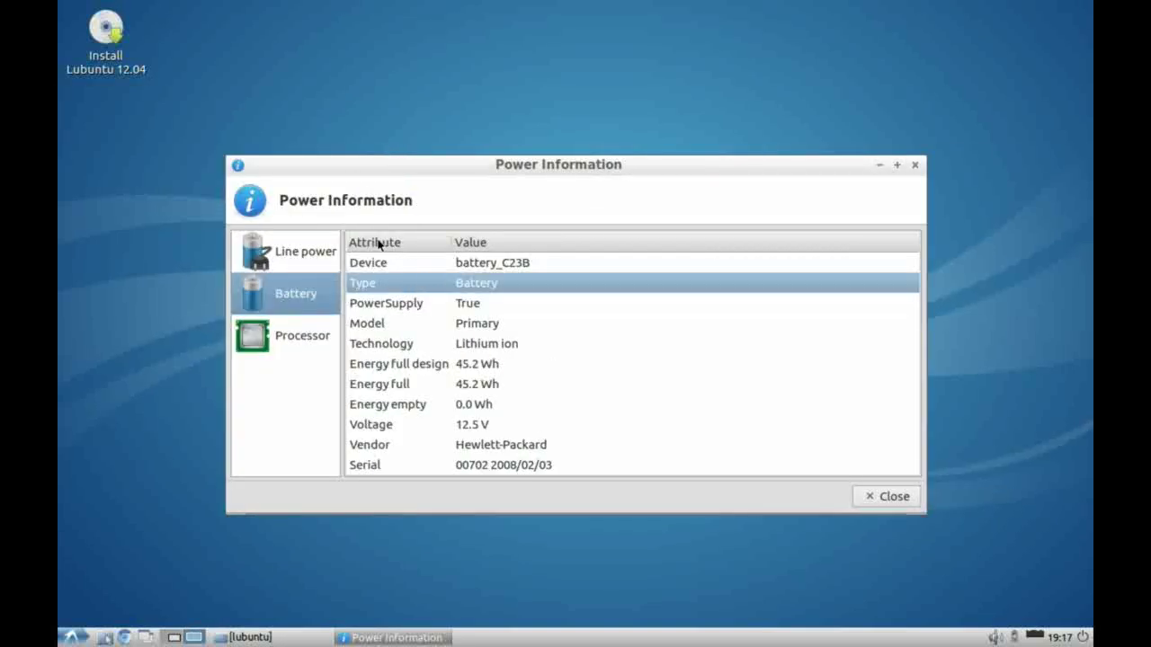
click(303, 259)
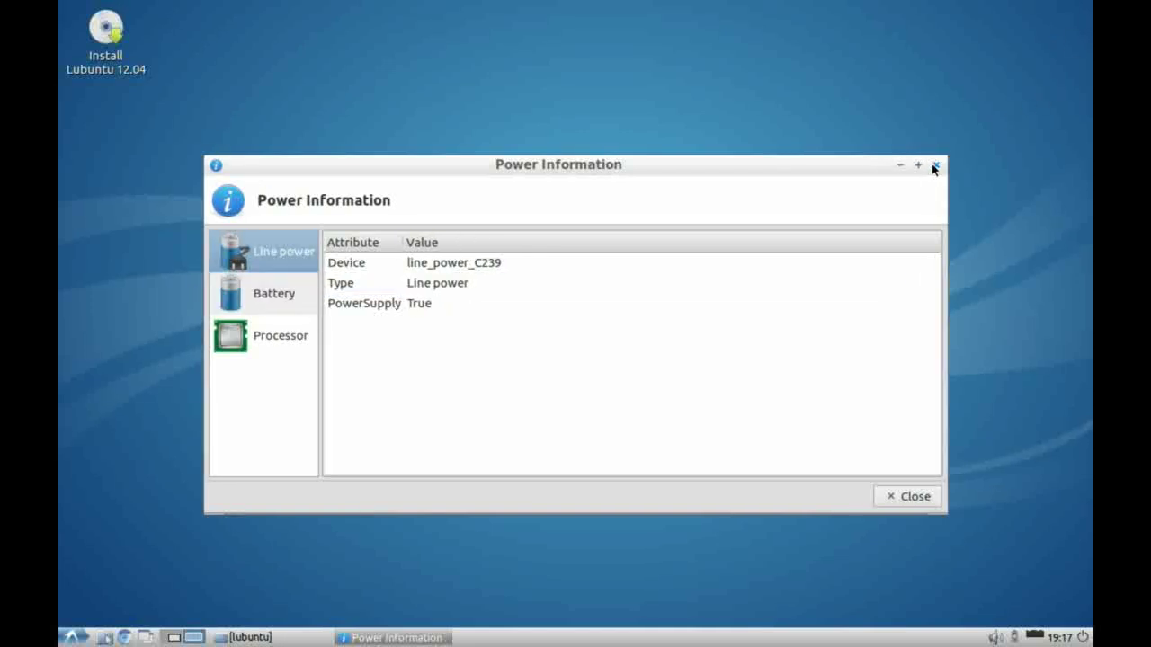
click(936, 165)
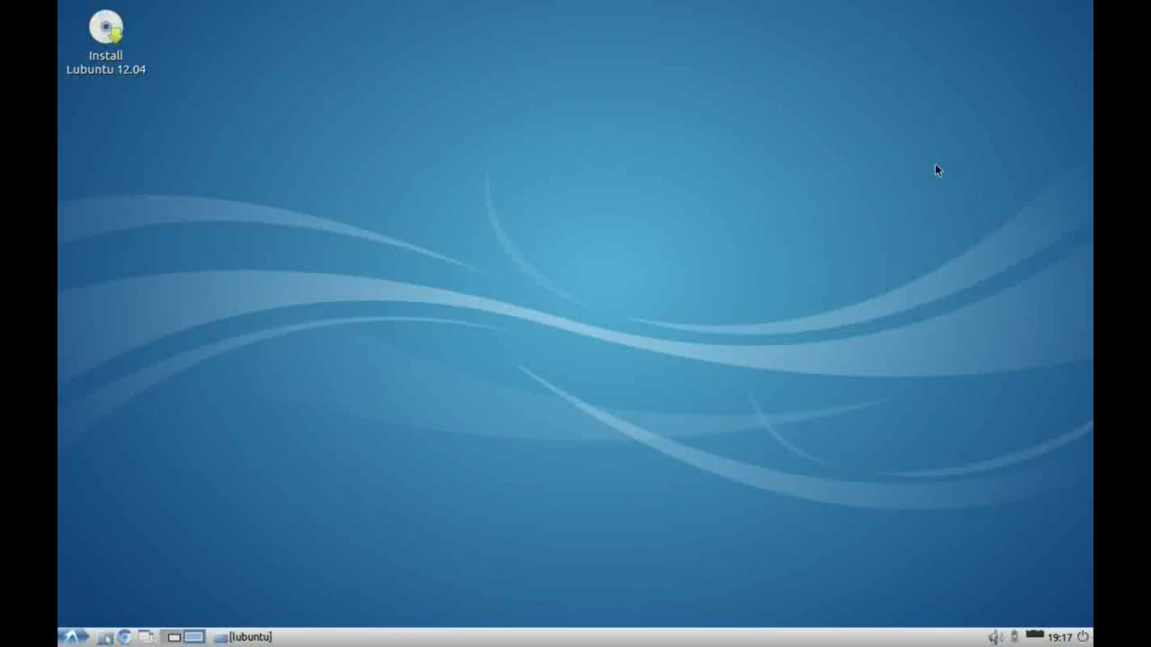
click(1034, 638)
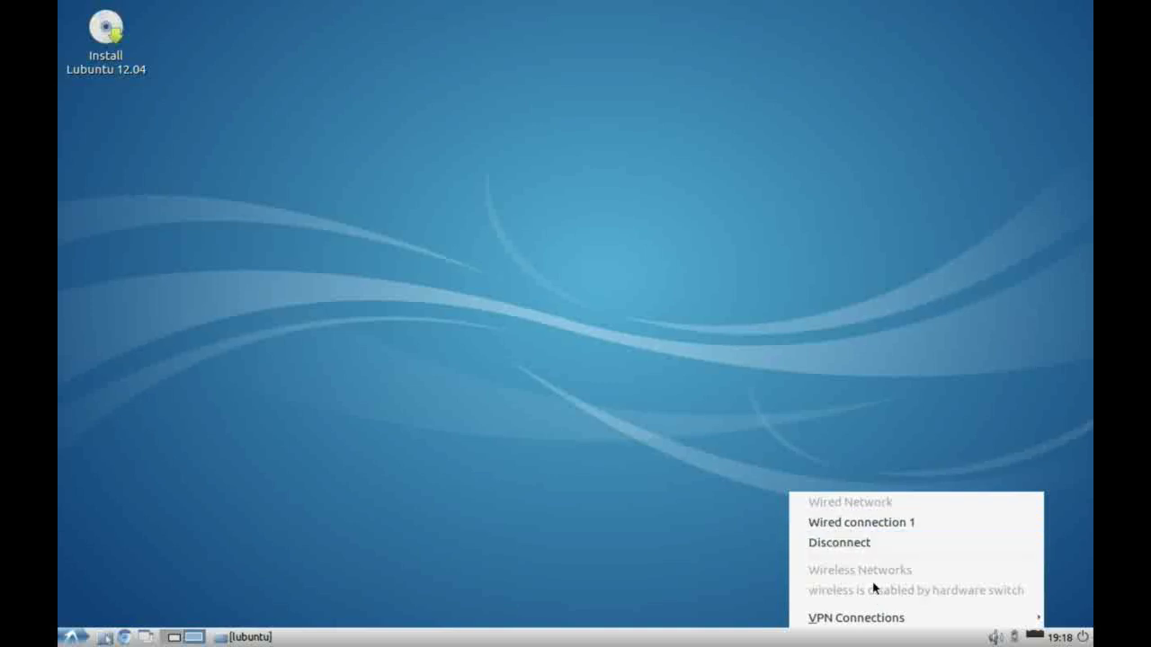
click(1030, 636)
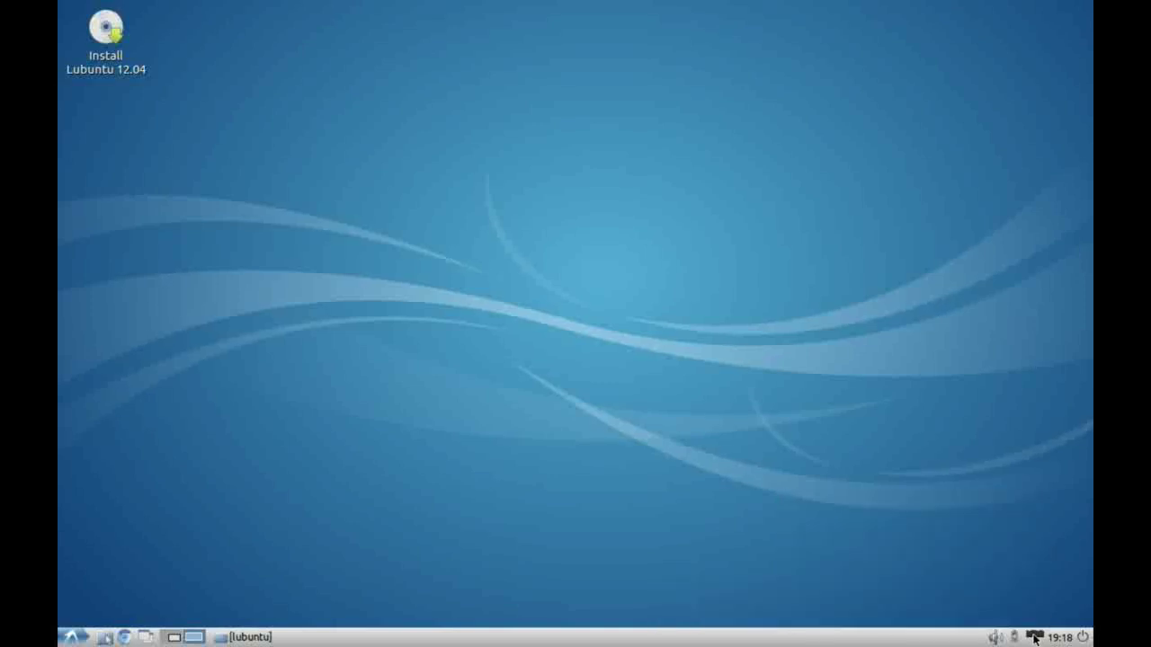
click(1058, 637)
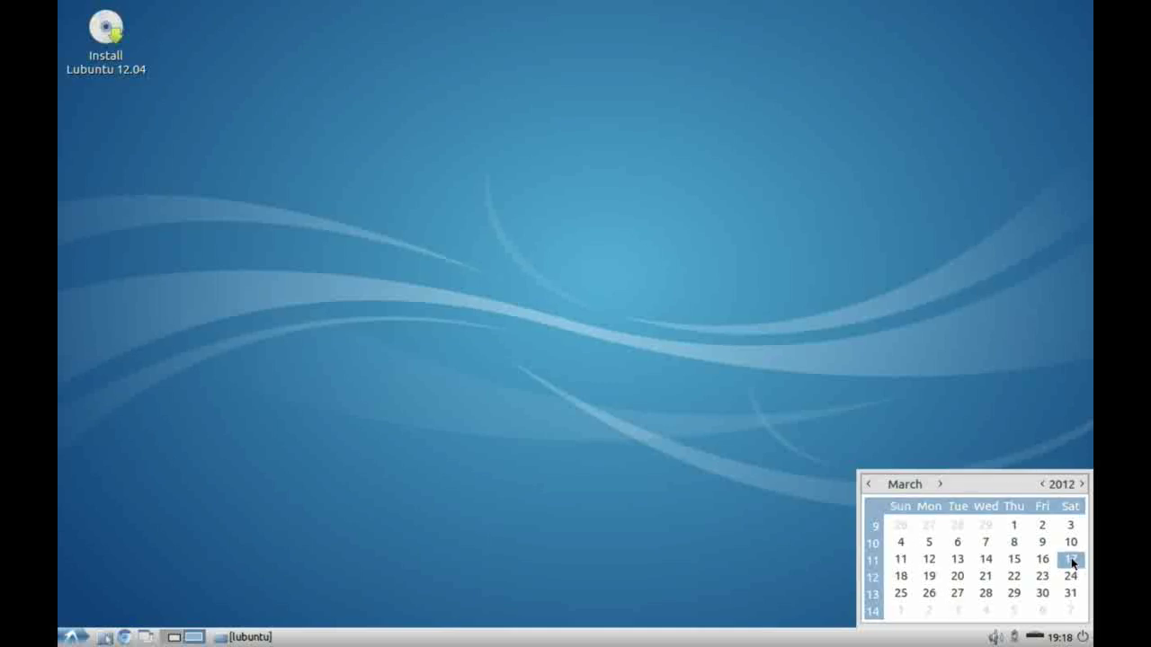
click(1014, 564)
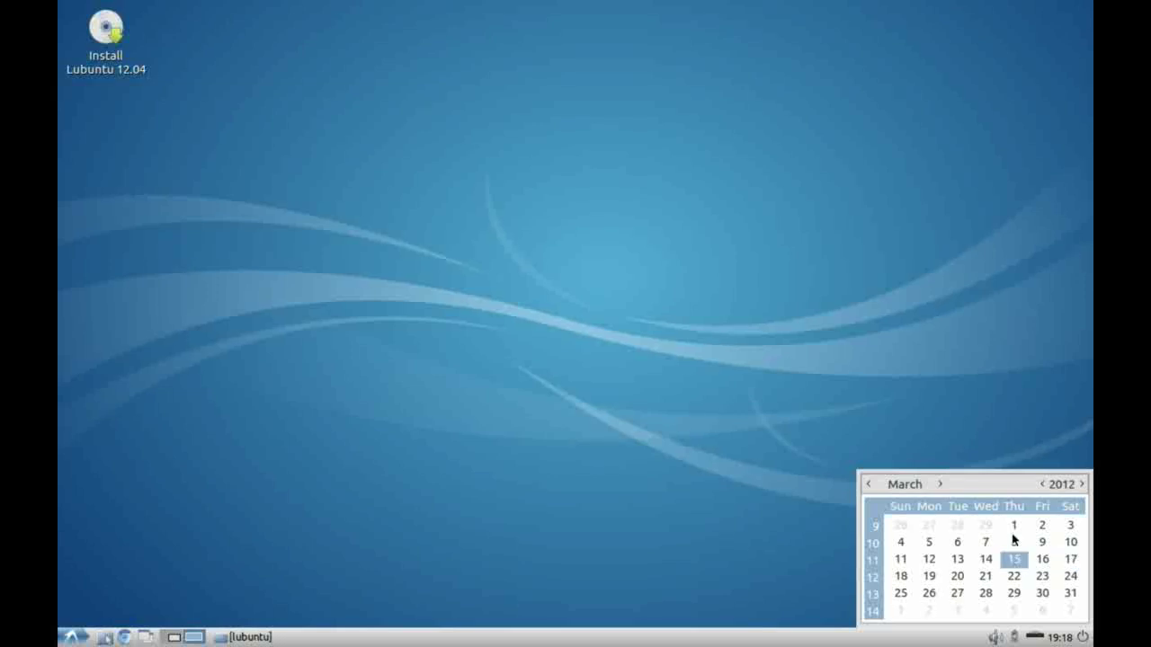
click(1071, 562)
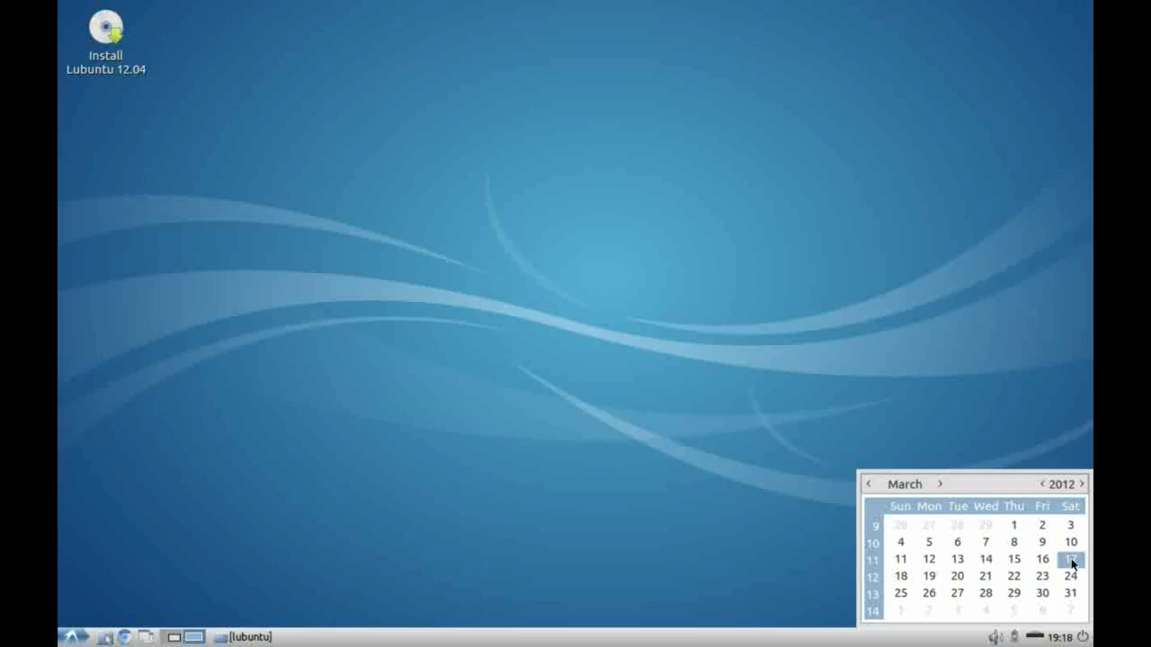
click(1059, 638)
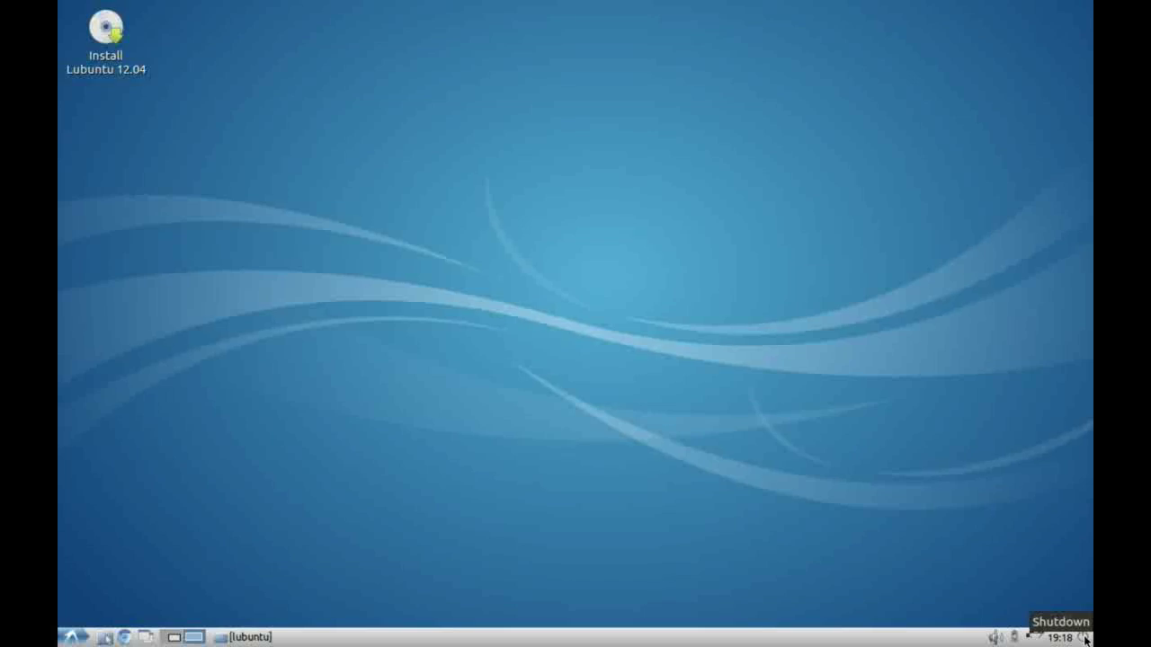
click(1085, 639)
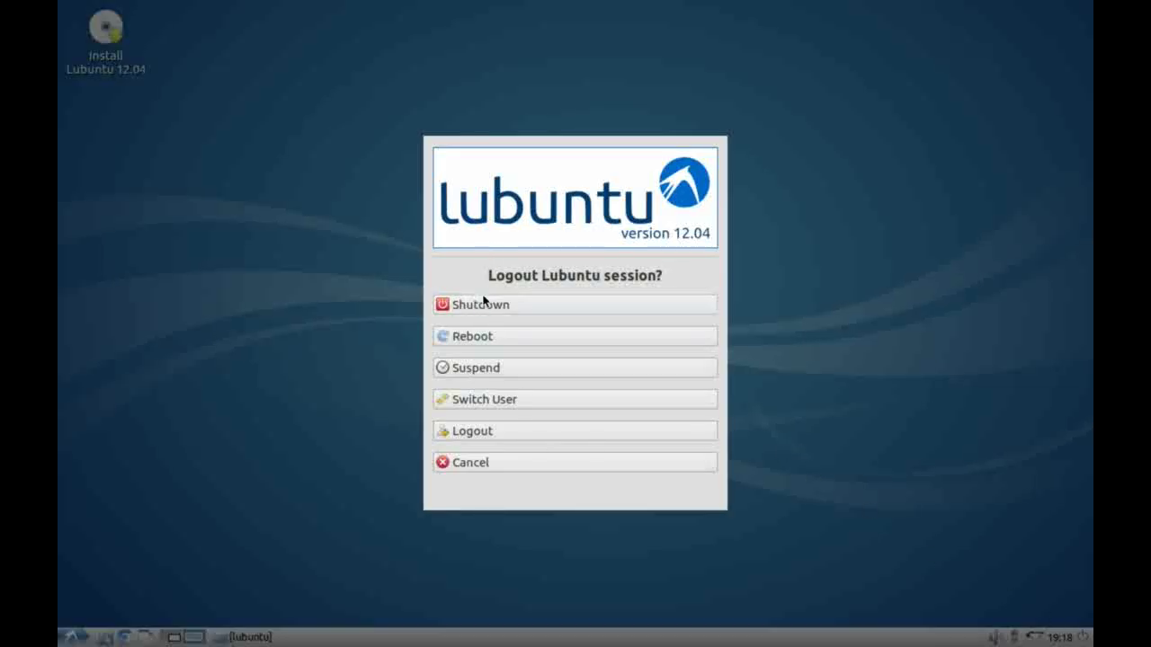
Cancel the logout, then tick 'Show menus provided by window managers' in Desktop Preferences' Advanced tab
click(470, 463)
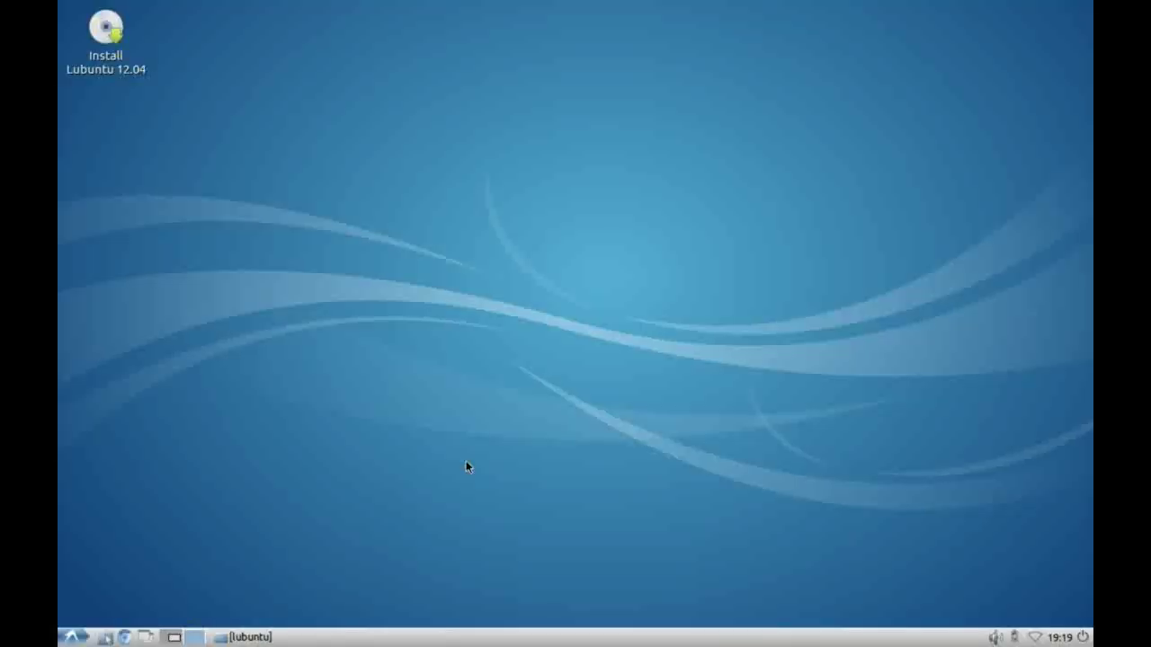
right_click(464, 196)
mouse_move(465, 202)
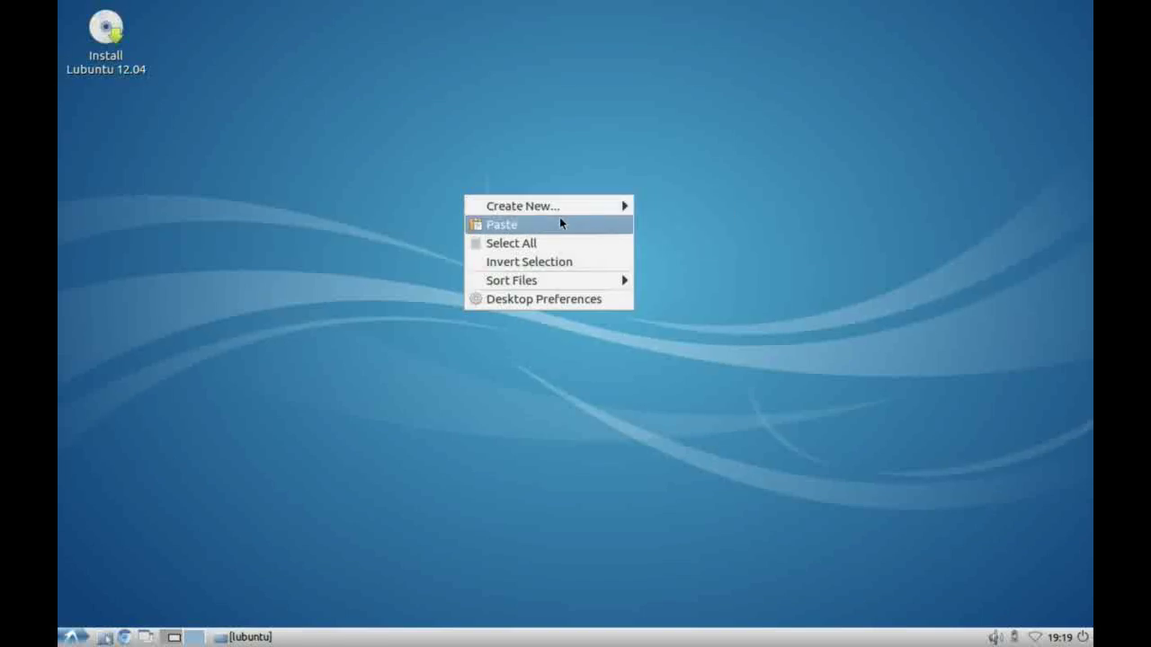
click(535, 299)
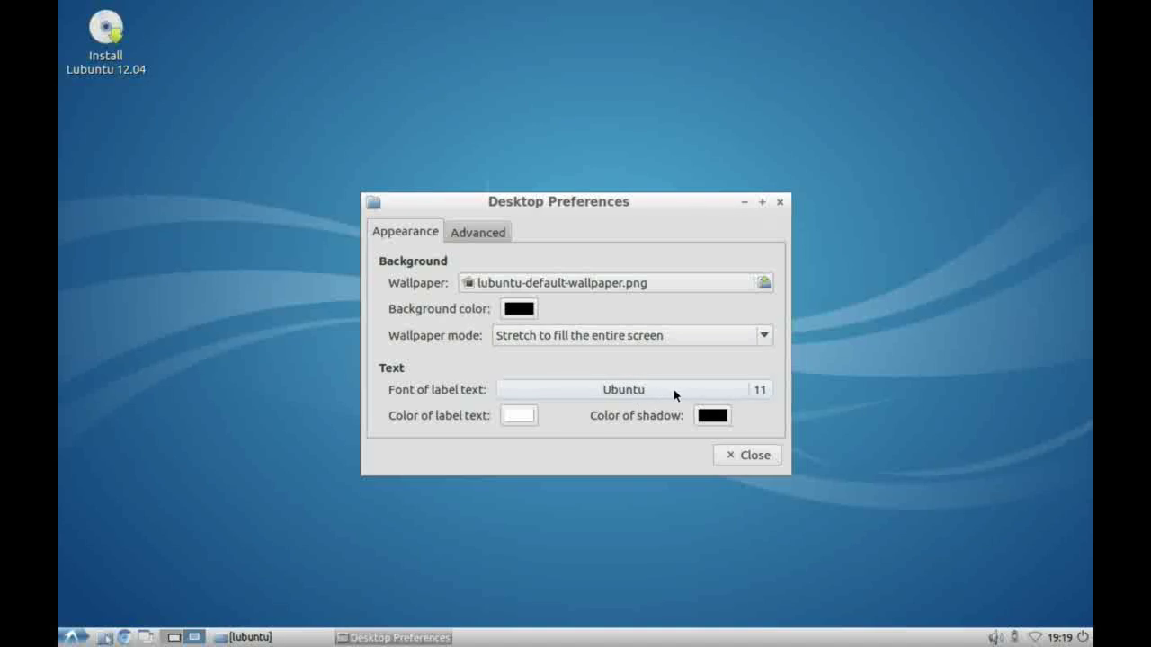
click(475, 235)
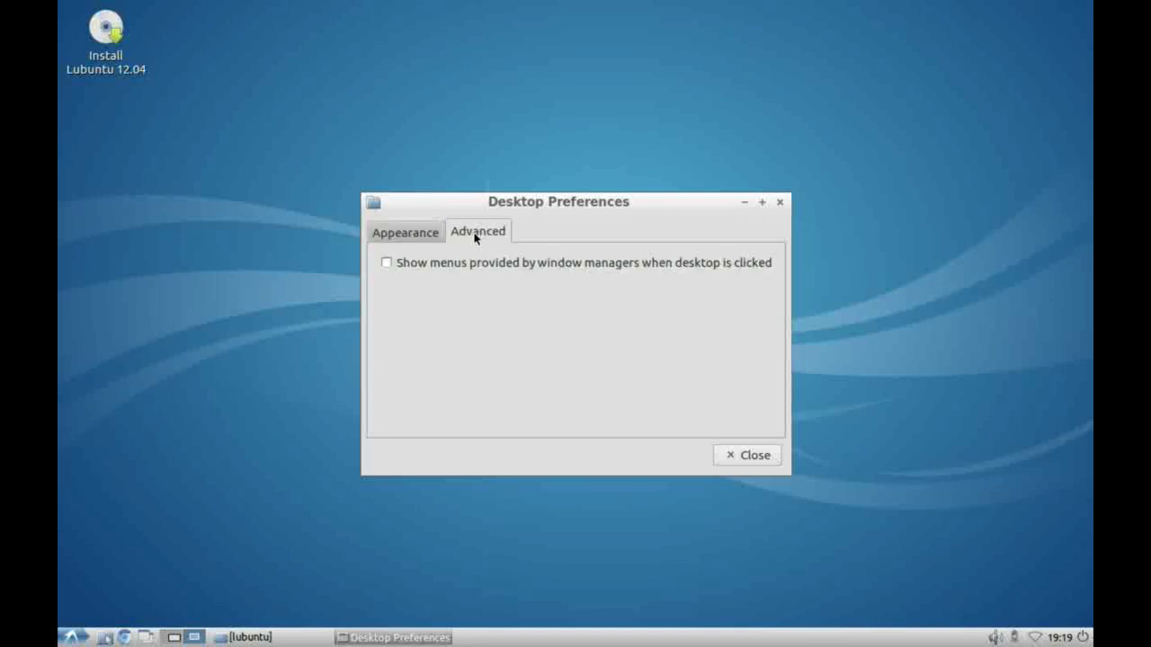
click(386, 263)
click(755, 456)
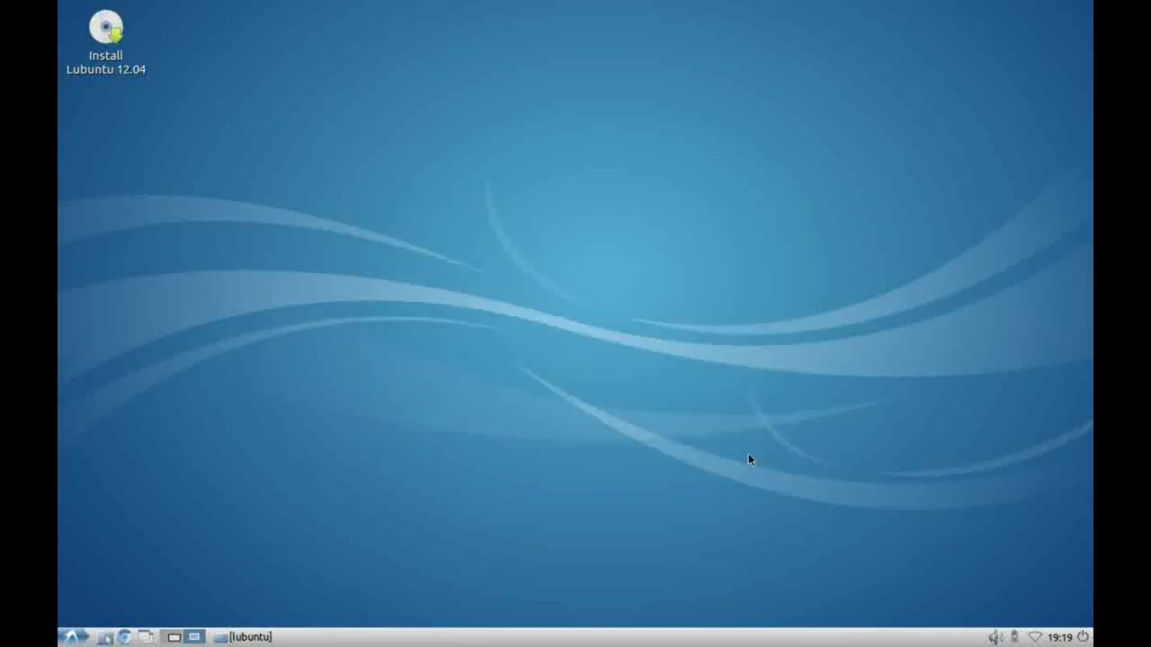
Browse Accessories and Office in the desktop's Openbox menu, then bring up the 'Logout Lubuntu session?' dialog
right_click(396, 186)
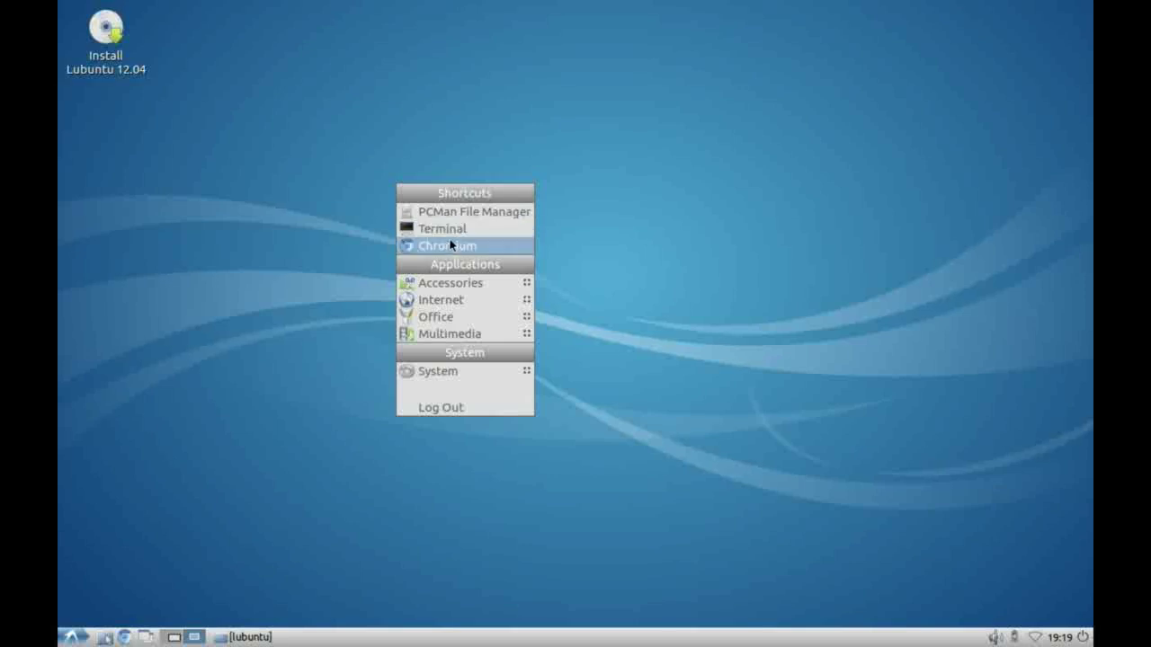
mouse_move(448, 289)
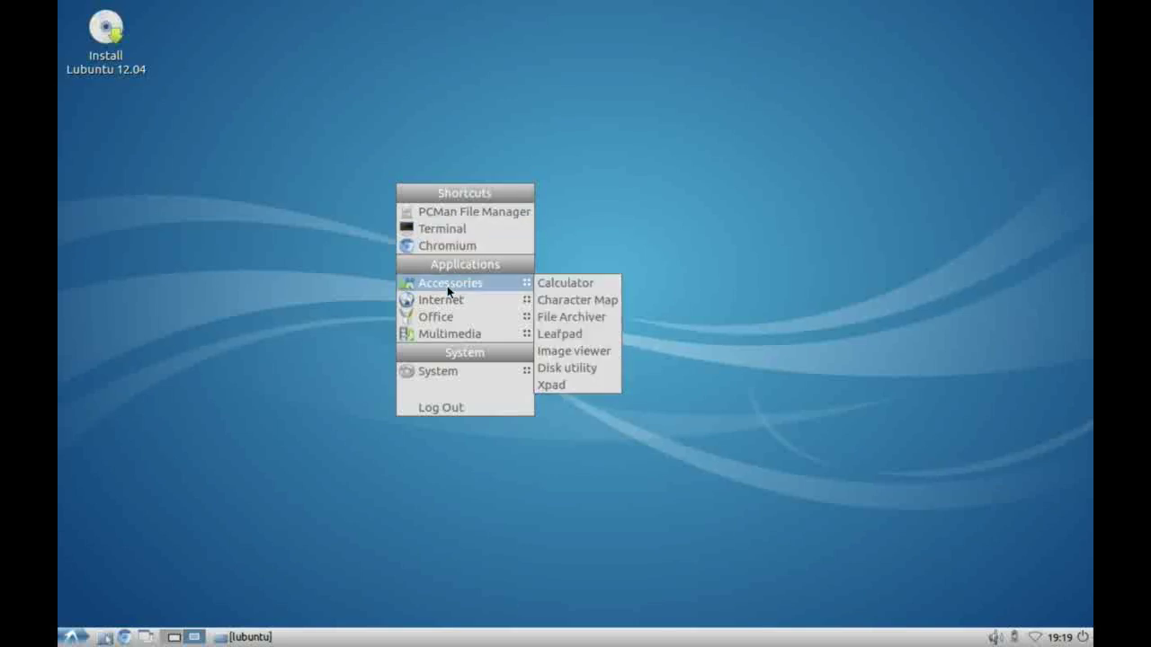
mouse_move(451, 317)
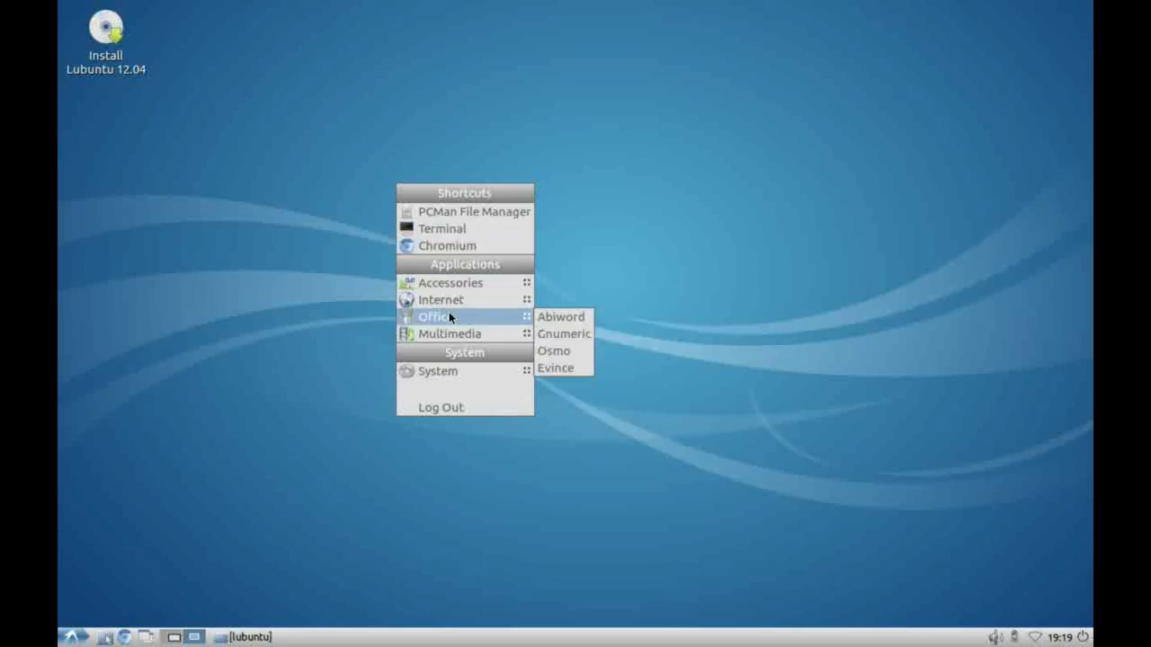
click(462, 406)
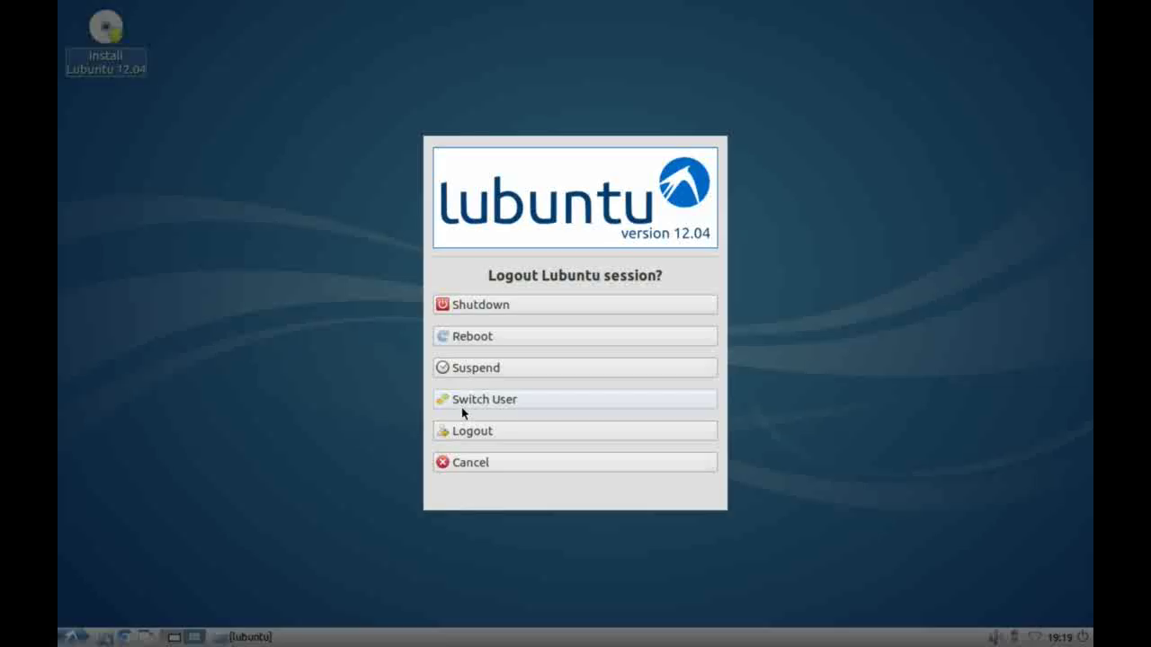